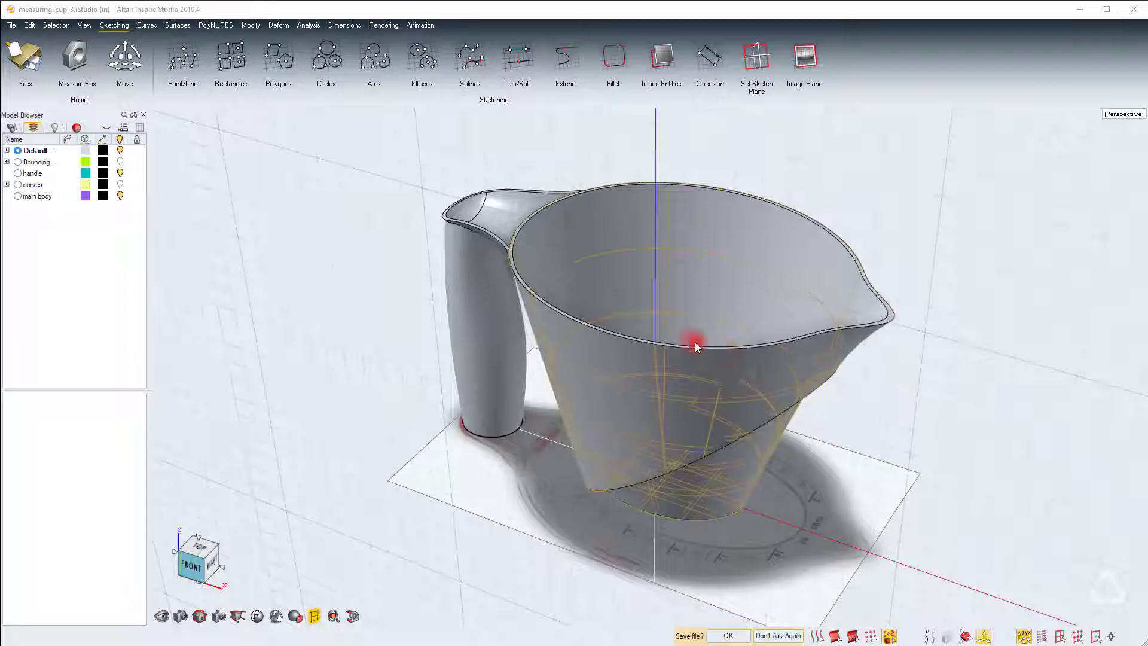
# Step: Examine the junction where the handle's top piece meets the measuring cup's rim and outer wall
pyautogui.click(385, 290)
pyautogui.moveTo(646, 436); pyautogui.dragTo(651, 365, button='middle')
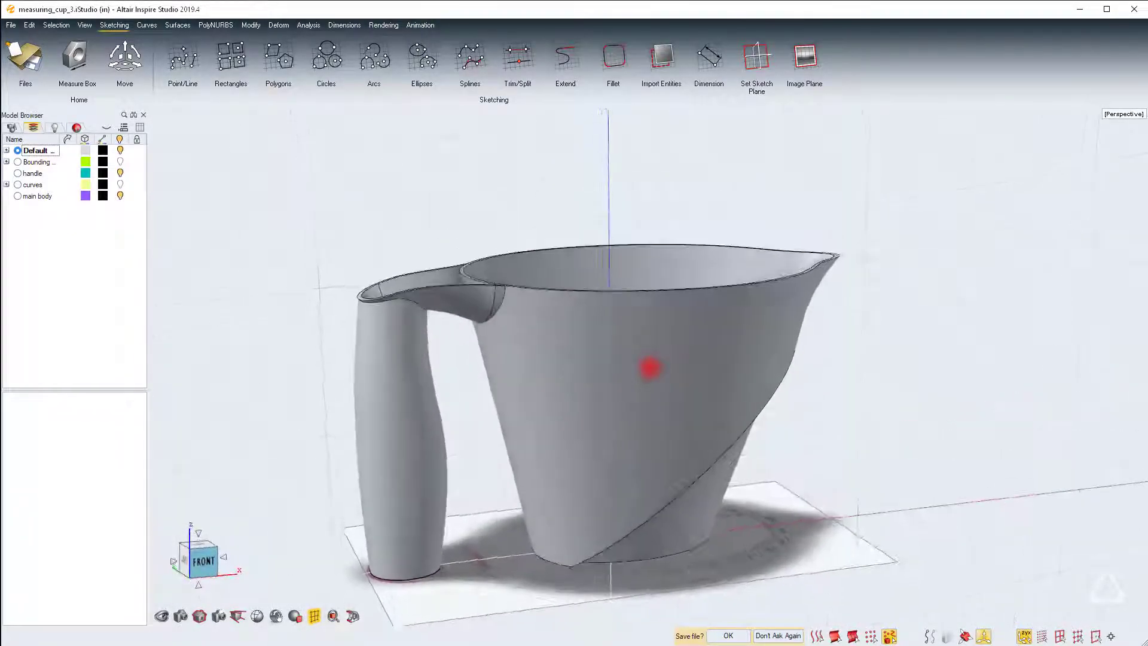
pyautogui.scroll(3, 547, 328)
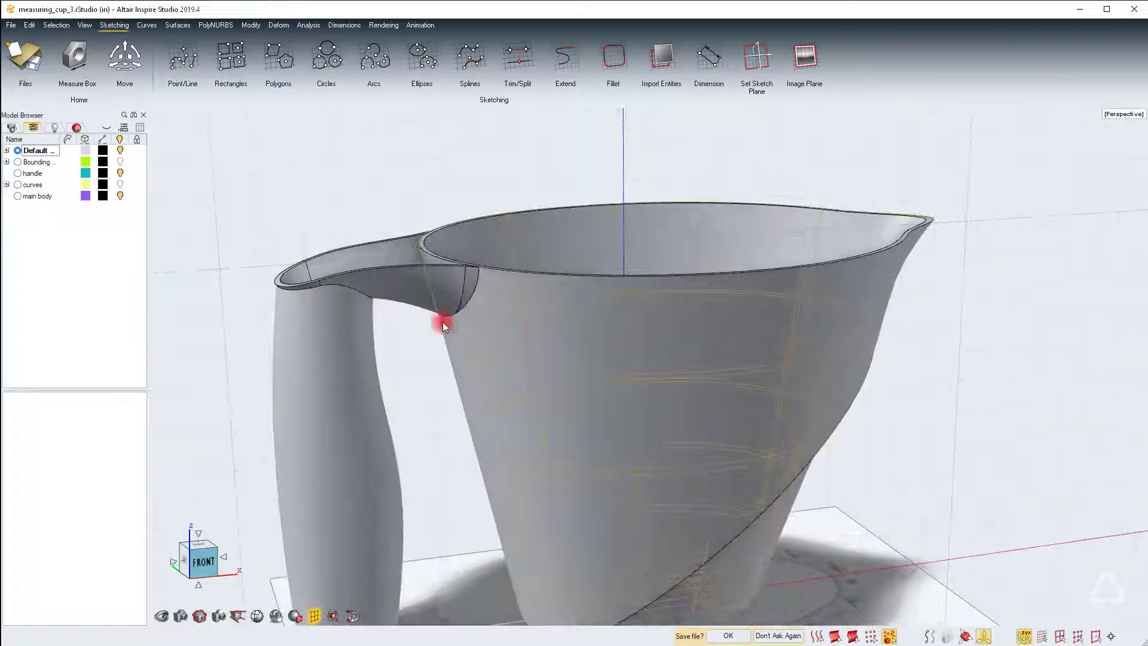
pyautogui.scroll(3, 316, 282)
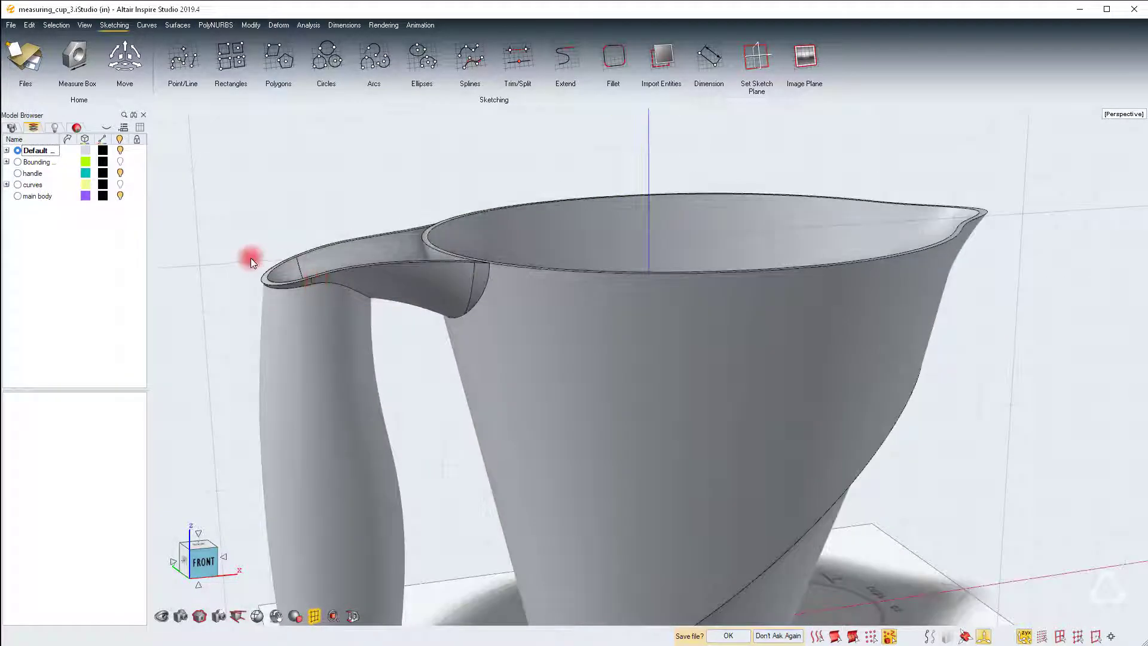
pyautogui.scroll(-3, 250, 281)
pyautogui.scroll(3, 250, 281)
pyautogui.moveTo(250, 281); pyautogui.dragTo(651, 367, button='right')
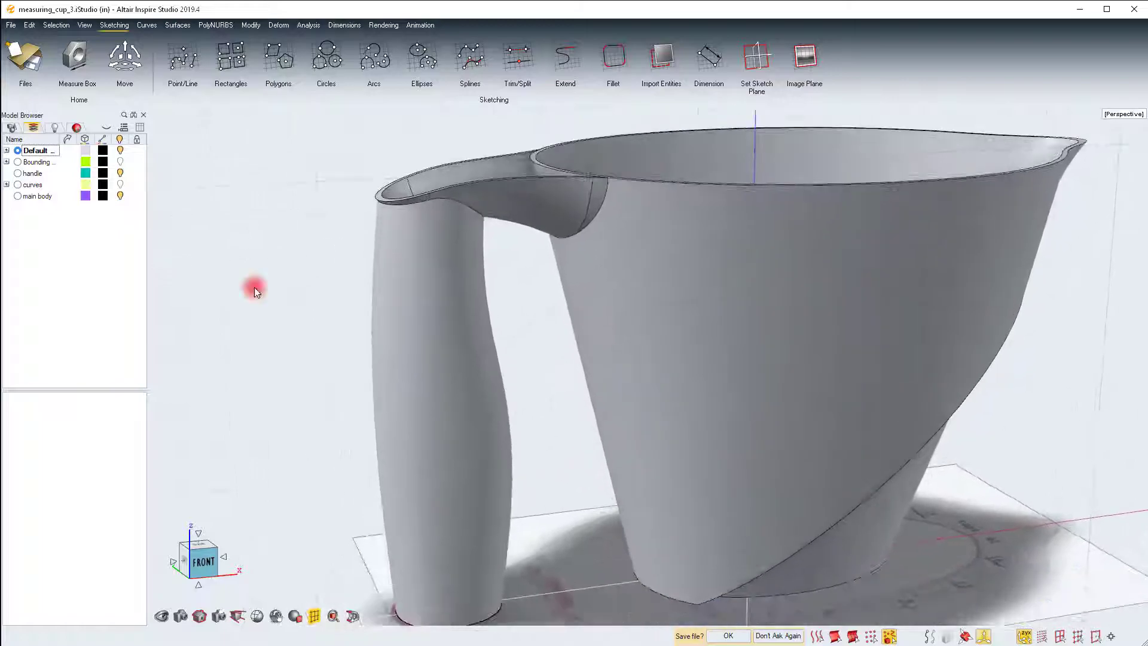
pyautogui.click(508, 189)
pyautogui.click(530, 220)
pyautogui.click(548, 241)
pyautogui.scroll(2, 553, 174)
pyautogui.scroll(3, 537, 137)
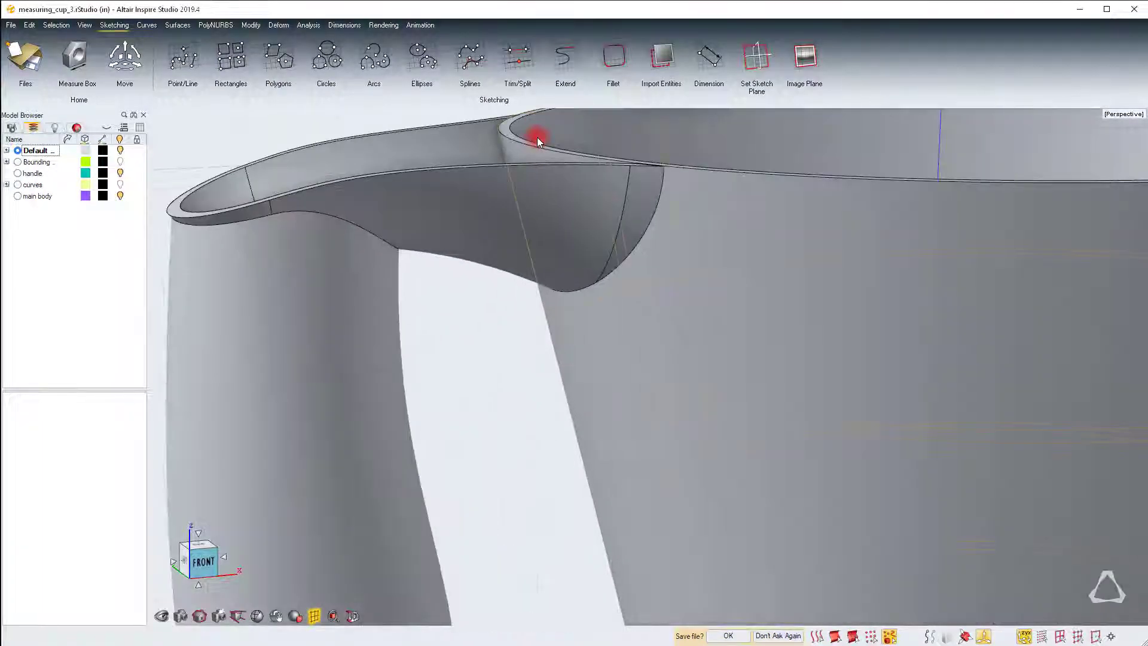
pyautogui.moveTo(561, 165); pyautogui.dragTo(649, 369, button='middle')
pyautogui.moveTo(648, 369); pyautogui.dragTo(651, 369, button='right')
pyautogui.moveTo(650, 369); pyautogui.dragTo(628, 358, button='middle')
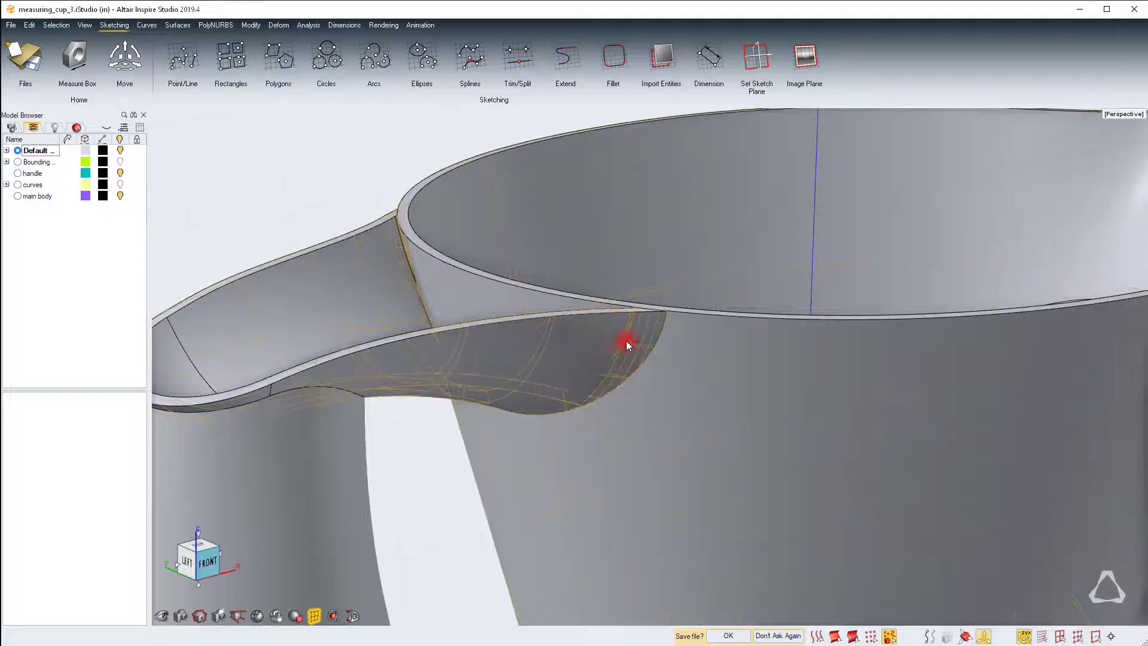
# Step: Isolate the handle's top piece, Trim #12, inspect its shape from several angles, and restore the full model
pyautogui.click(565, 342)
pyautogui.click(568, 353)
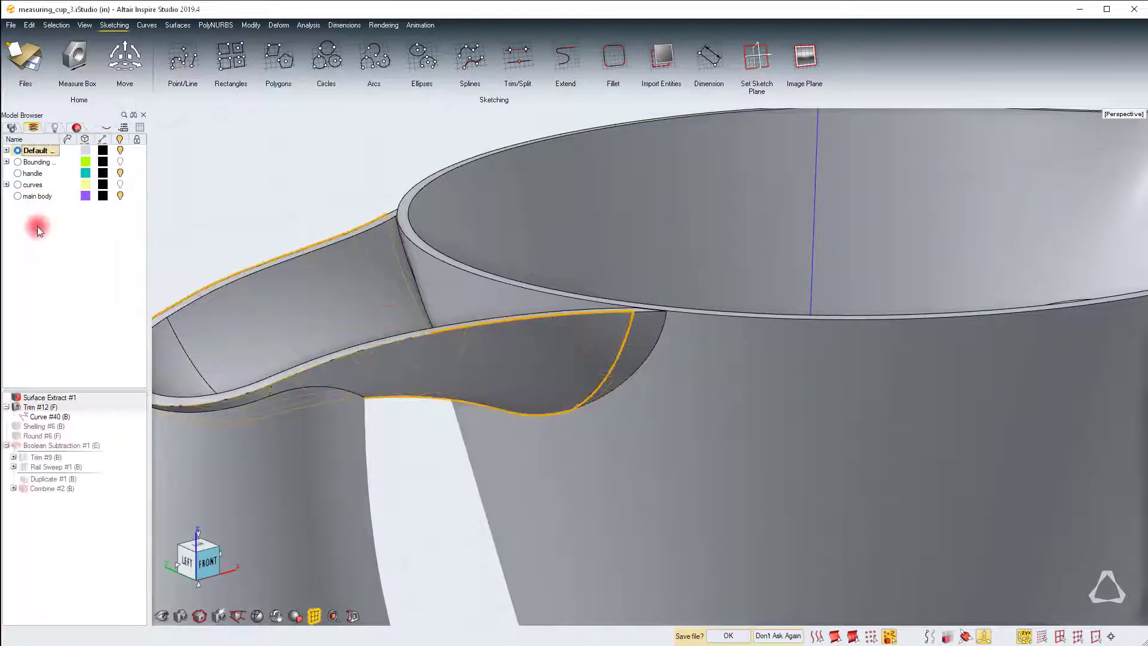
pyautogui.click(10, 127)
pyautogui.click(17, 302)
pyautogui.click(416, 322)
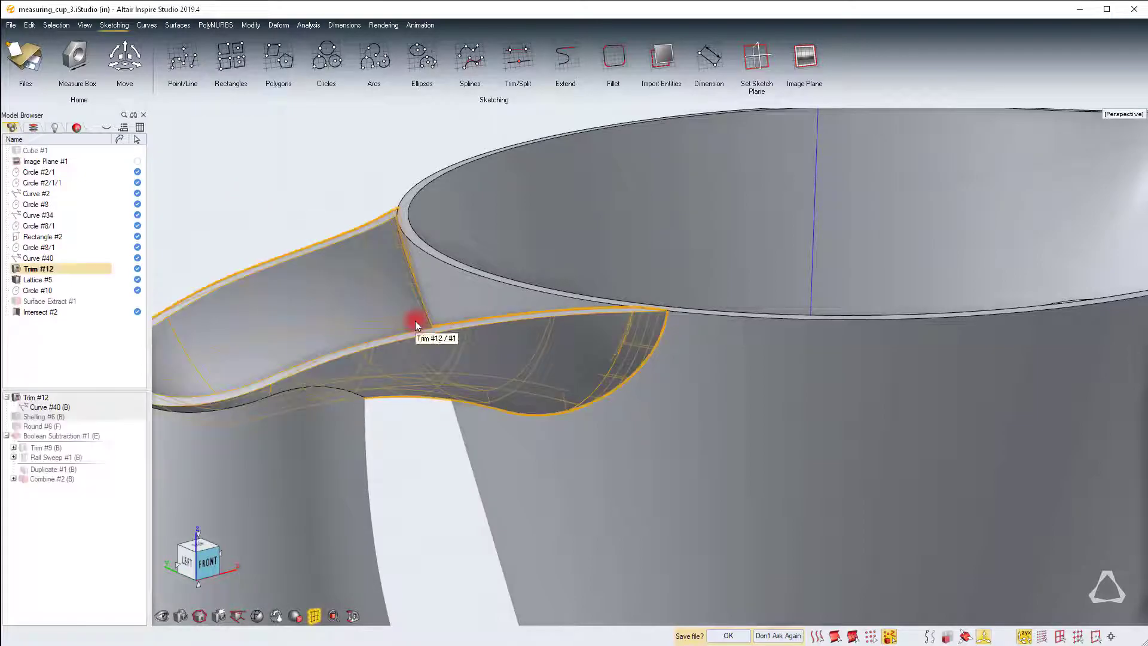
pyautogui.press('i')
pyautogui.click(619, 232)
pyautogui.moveTo(652, 365)
pyautogui.mouseDown(button='middle')
pyautogui.moveTo(635, 360)
pyautogui.moveTo(688, 340)
pyautogui.moveTo(645, 343)
pyautogui.moveTo(627, 505)
pyautogui.moveTo(655, 333)
pyautogui.moveTo(648, 370)
pyautogui.moveTo(751, 315)
pyautogui.moveTo(616, 287)
pyautogui.moveTo(782, 264)
pyautogui.moveTo(649, 365)
pyautogui.mouseUp(button='middle')
pyautogui.click(692, 360)
pyautogui.click(688, 353)
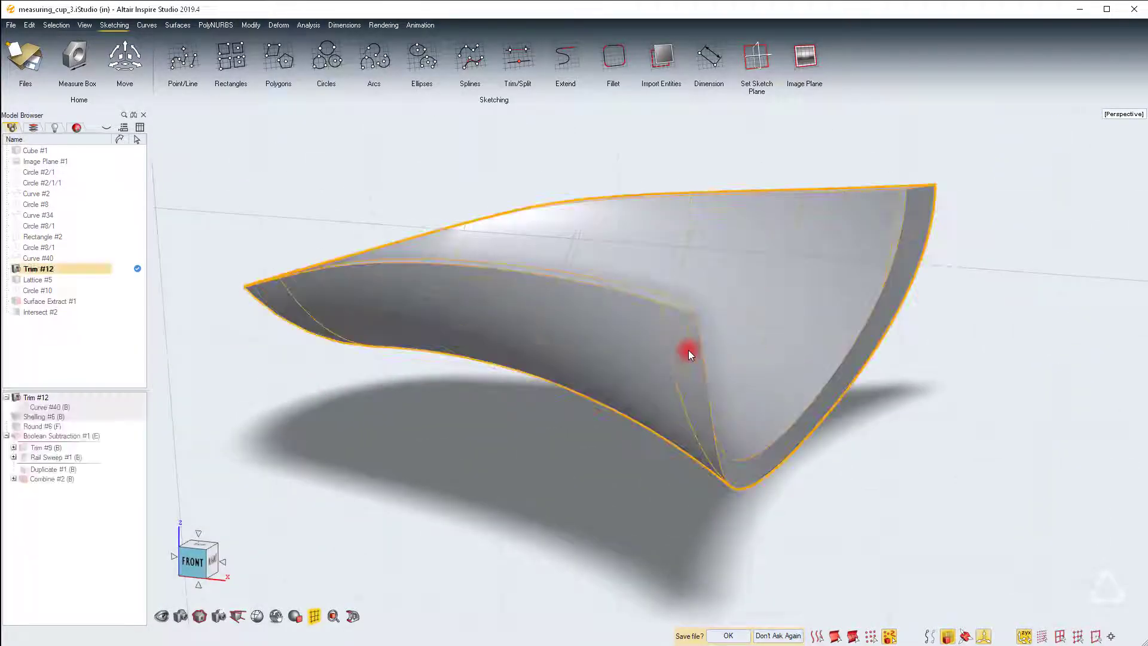
pyautogui.click(558, 418)
pyautogui.press('i')
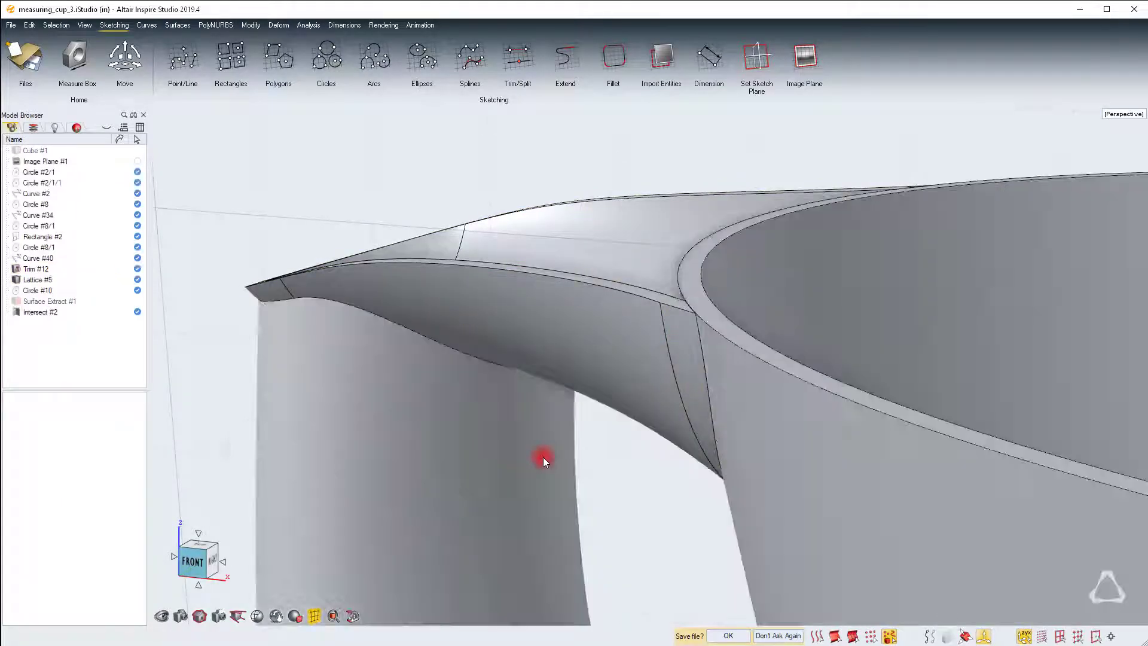
# Step: Examine up close the gap between the handle's top piece and the outer edge of the cup's rim
pyautogui.moveTo(652, 366); pyautogui.dragTo(560, 414, button='middle')
pyautogui.scroll(2, 834, 385)
pyautogui.scroll(2, 864, 389)
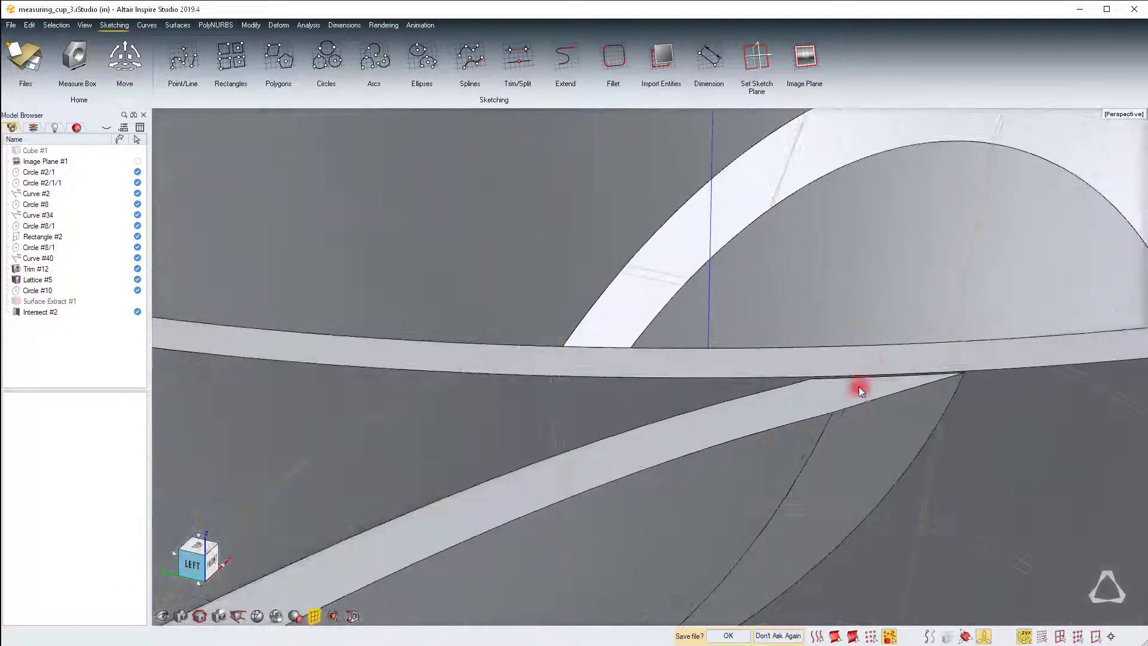
pyautogui.click(852, 398)
pyautogui.scroll(2, 938, 360)
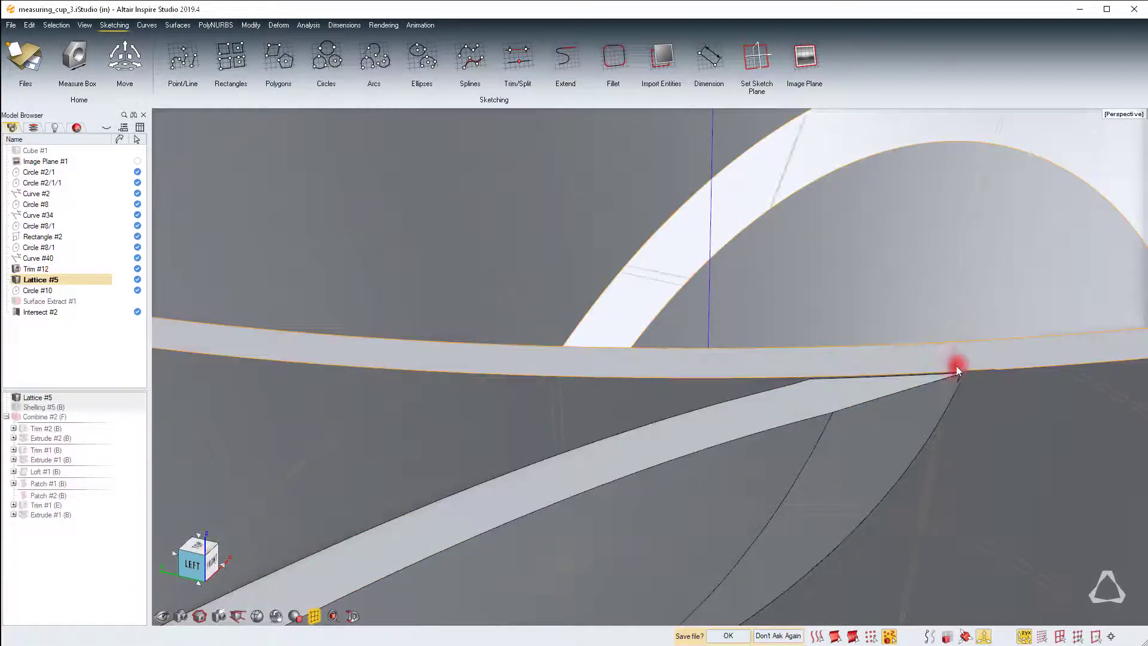
pyautogui.scroll(2, 948, 364)
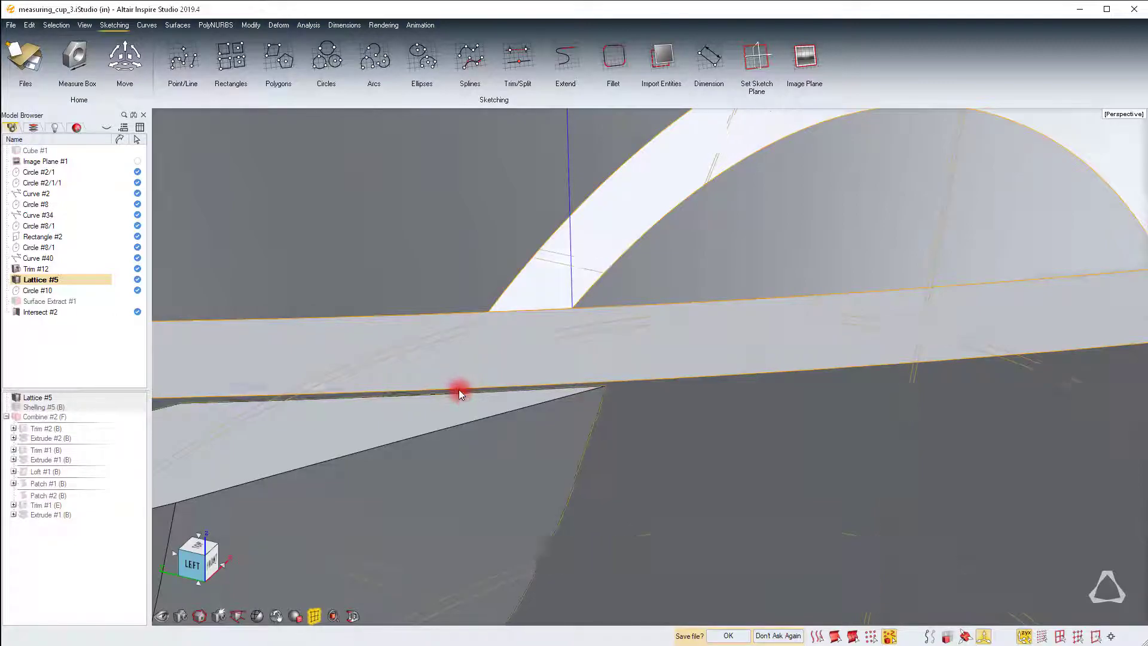
pyautogui.scroll(2, 461, 389)
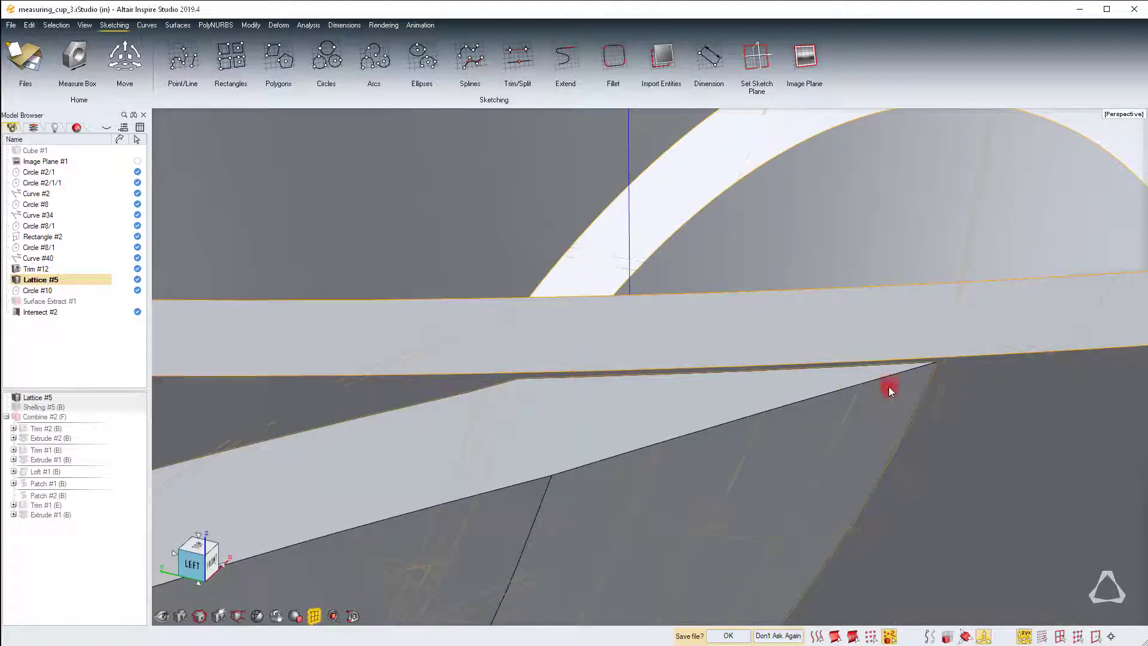
pyautogui.scroll(-5, 633, 360)
pyautogui.scroll(4, 734, 275)
# Step: Inspect the cup's pouring spout, rim thickness and interior from several sides
pyautogui.moveTo(734, 274); pyautogui.dragTo(647, 368, button='middle')
pyautogui.scroll(-3, 814, 234)
pyautogui.moveTo(763, 150); pyautogui.dragTo(763, 296, button='right')
pyautogui.scroll(4, 763, 296)
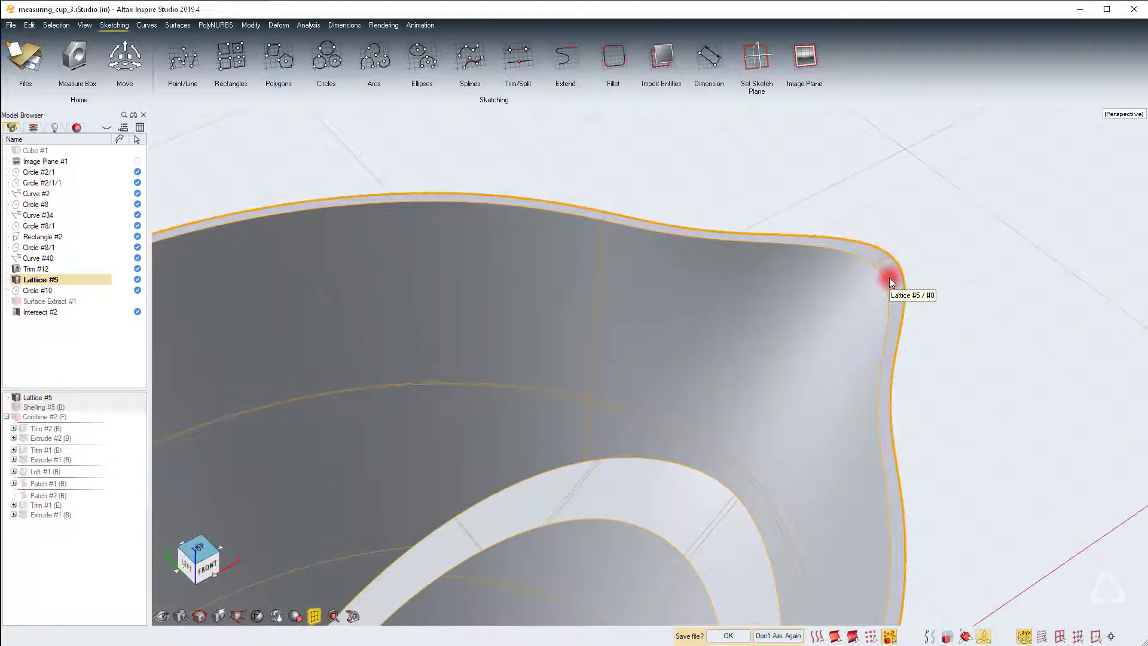
pyautogui.scroll(-5, 888, 278)
pyautogui.moveTo(888, 278); pyautogui.dragTo(455, 383, button='middle')
pyautogui.moveTo(455, 383); pyautogui.dragTo(662, 363, button='right')
pyautogui.scroll(4, 695, 325)
pyautogui.moveTo(694, 325); pyautogui.dragTo(648, 365, button='middle')
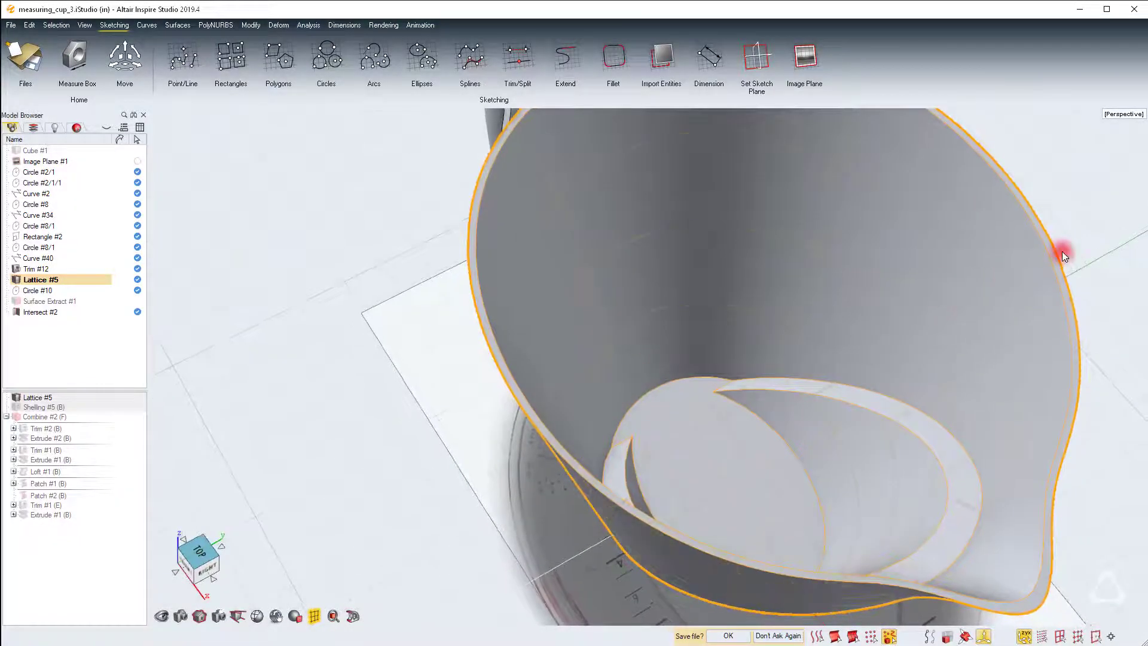
pyautogui.scroll(3, 1061, 253)
pyautogui.moveTo(1061, 251); pyautogui.dragTo(644, 368, button='middle')
# Step: Inspect the handle grip and how it meets the top piece, from the front and from above
pyautogui.moveTo(644, 368); pyautogui.dragTo(561, 390, button='right')
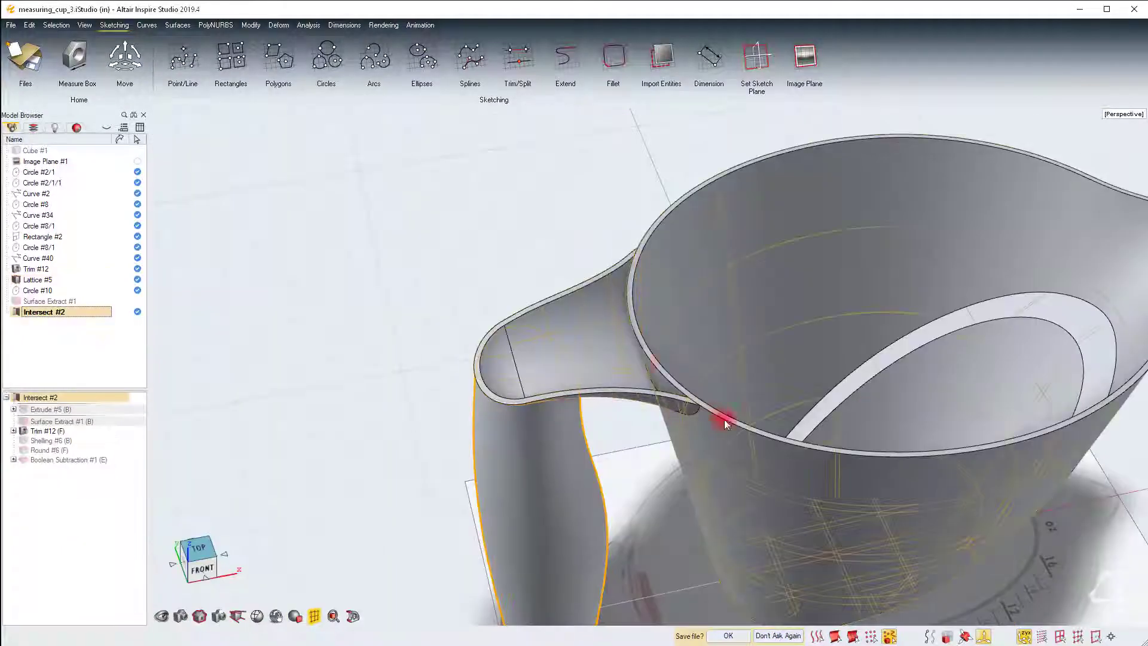
pyautogui.moveTo(723, 419); pyautogui.dragTo(649, 365, button='middle')
pyautogui.moveTo(648, 364); pyautogui.dragTo(649, 366, button='right')
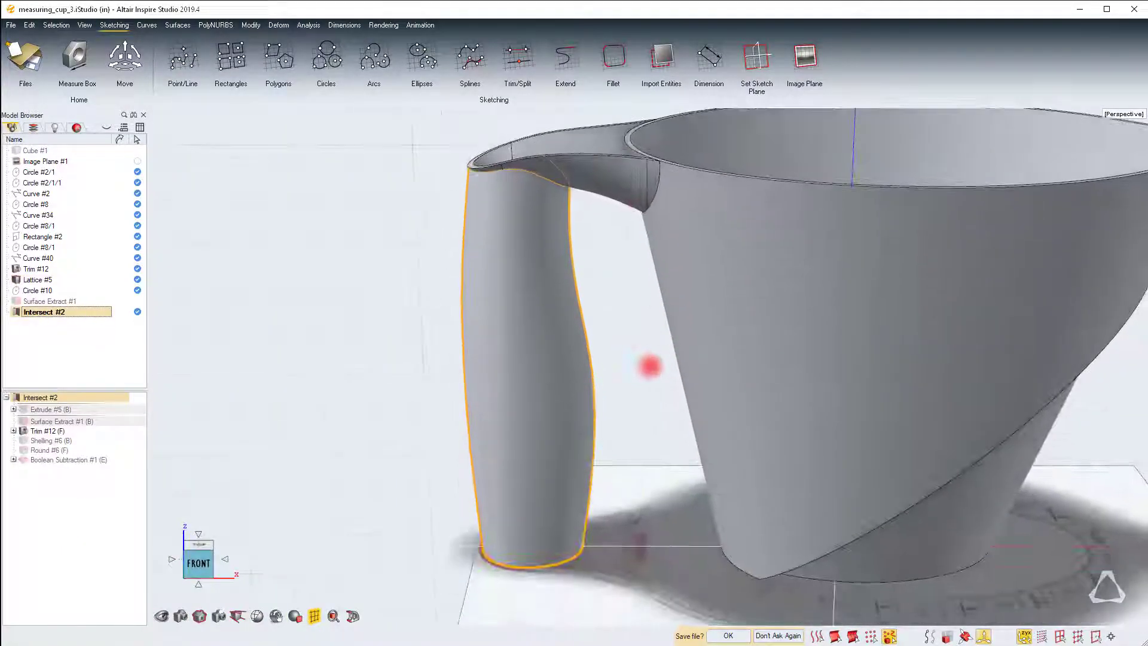
pyautogui.moveTo(648, 365); pyautogui.dragTo(650, 367, button='middle')
pyautogui.moveTo(650, 367); pyautogui.dragTo(647, 337, button='right')
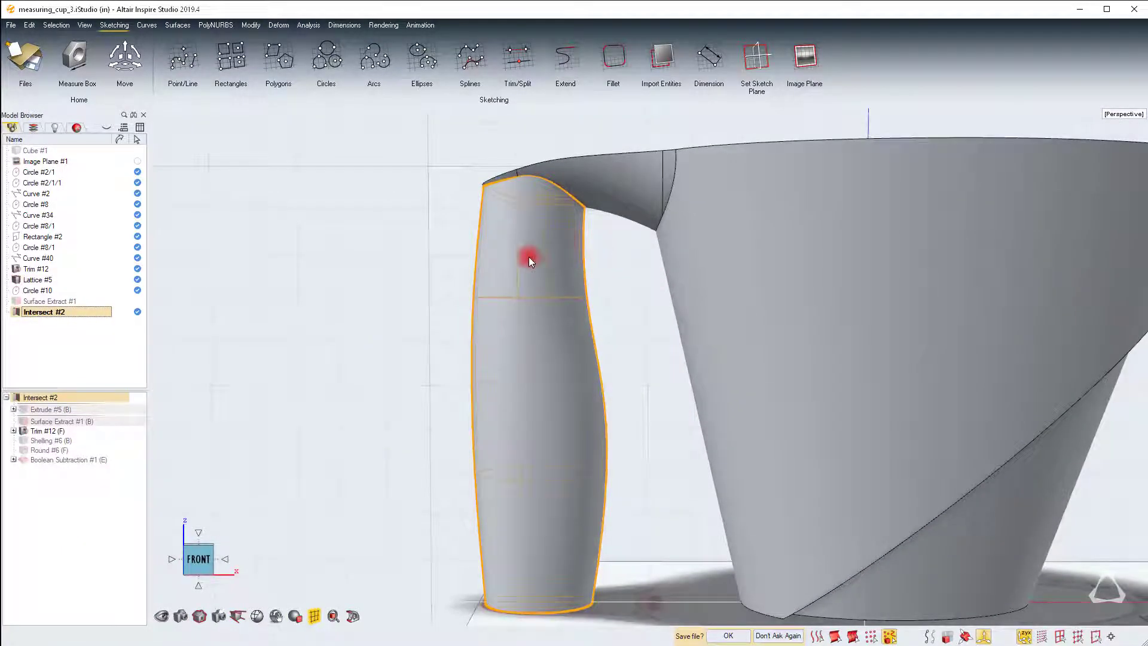
pyautogui.moveTo(650, 366); pyautogui.dragTo(649, 365, button='middle')
pyautogui.moveTo(649, 365); pyautogui.dragTo(573, 346, button='right')
pyautogui.scroll(-3, 650, 367)
pyautogui.moveTo(649, 367); pyautogui.dragTo(648, 364, button='middle')
pyautogui.moveTo(647, 364); pyautogui.dragTo(596, 346, button='right')
pyautogui.moveTo(644, 502); pyautogui.dragTo(661, 371, button='right')
# Step: Select the profile circle Circle #8/1 at the cup end of Rail Sweep #1 in Trim #12's construction history
pyautogui.click(525, 281)
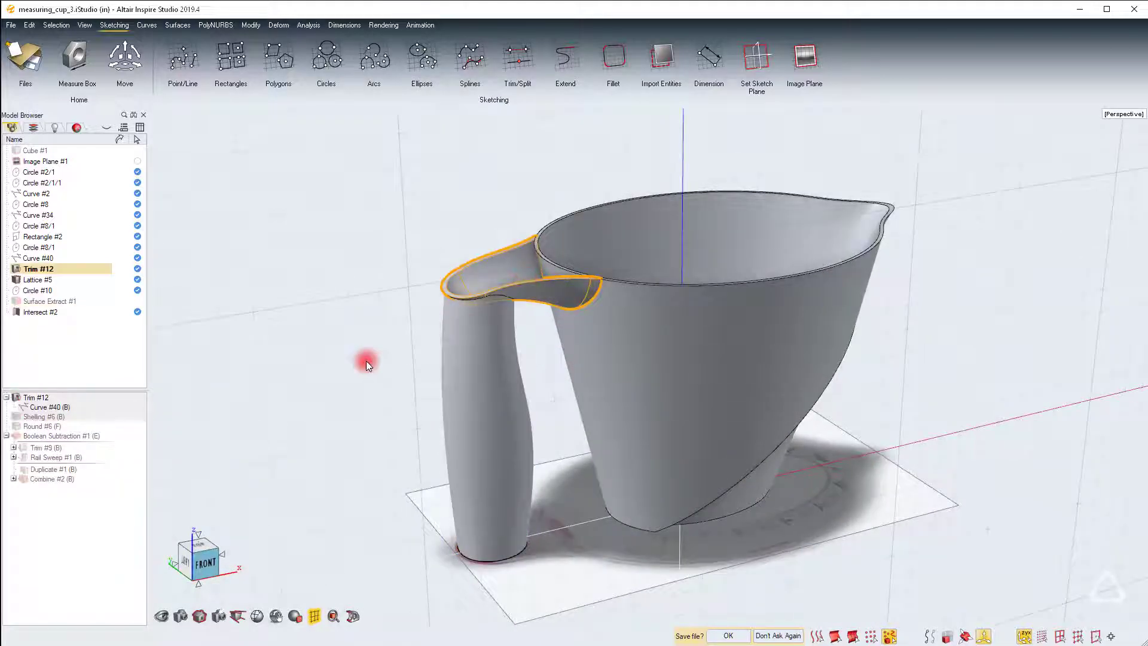
pyautogui.click(48, 457)
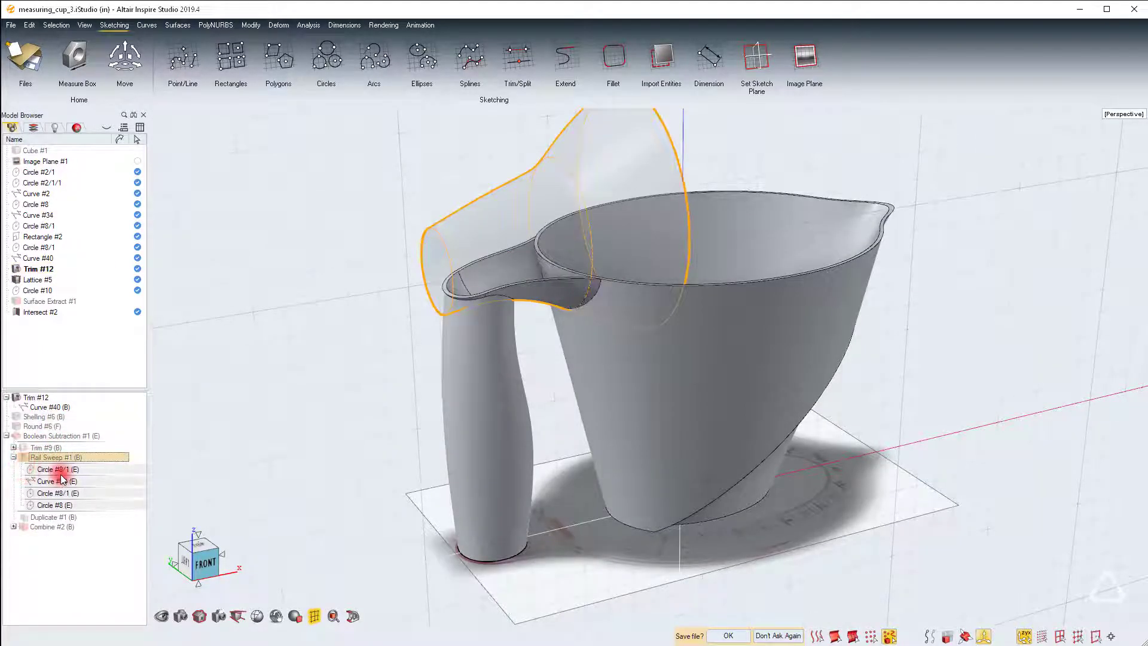
pyautogui.click(59, 493)
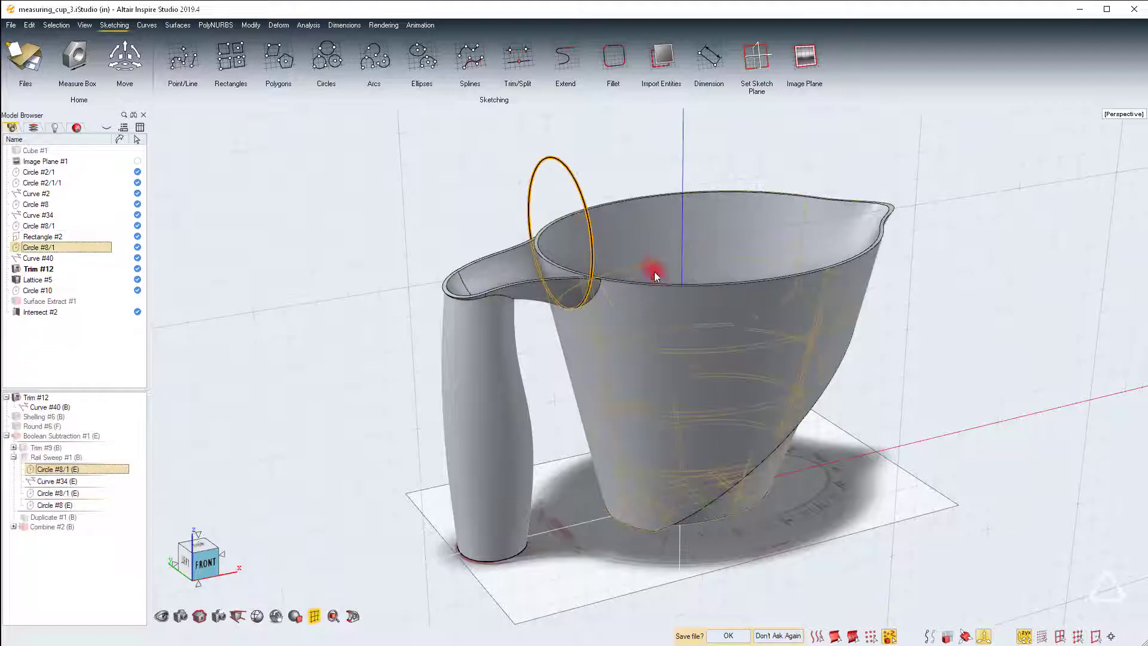
pyautogui.scroll(6, 575, 293)
pyautogui.scroll(-8, 558, 260)
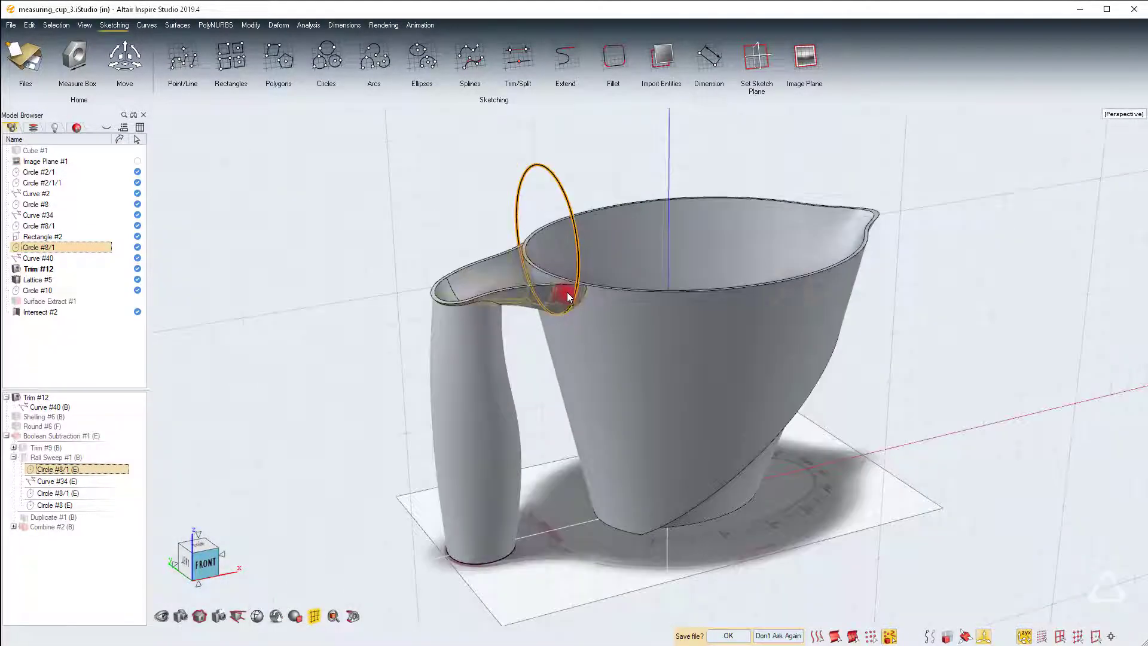
pyautogui.moveTo(568, 287); pyautogui.dragTo(621, 263, button='right')
pyautogui.click(200, 559)
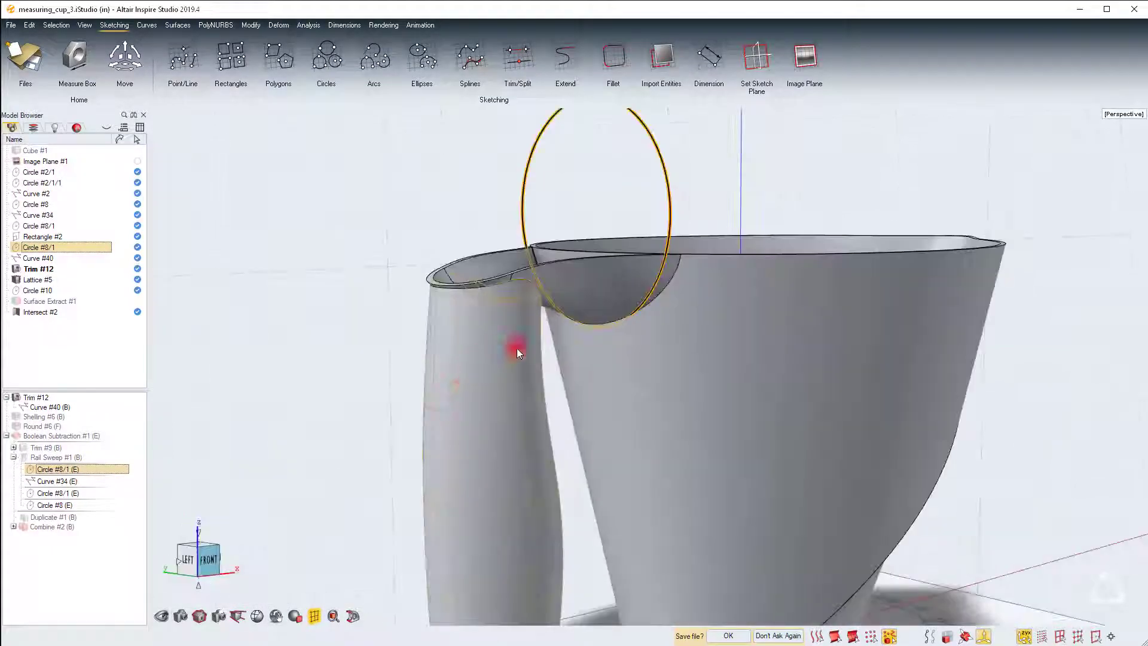
pyautogui.scroll(2, 623, 347)
pyautogui.moveTo(623, 347); pyautogui.dragTo(652, 363, button='right')
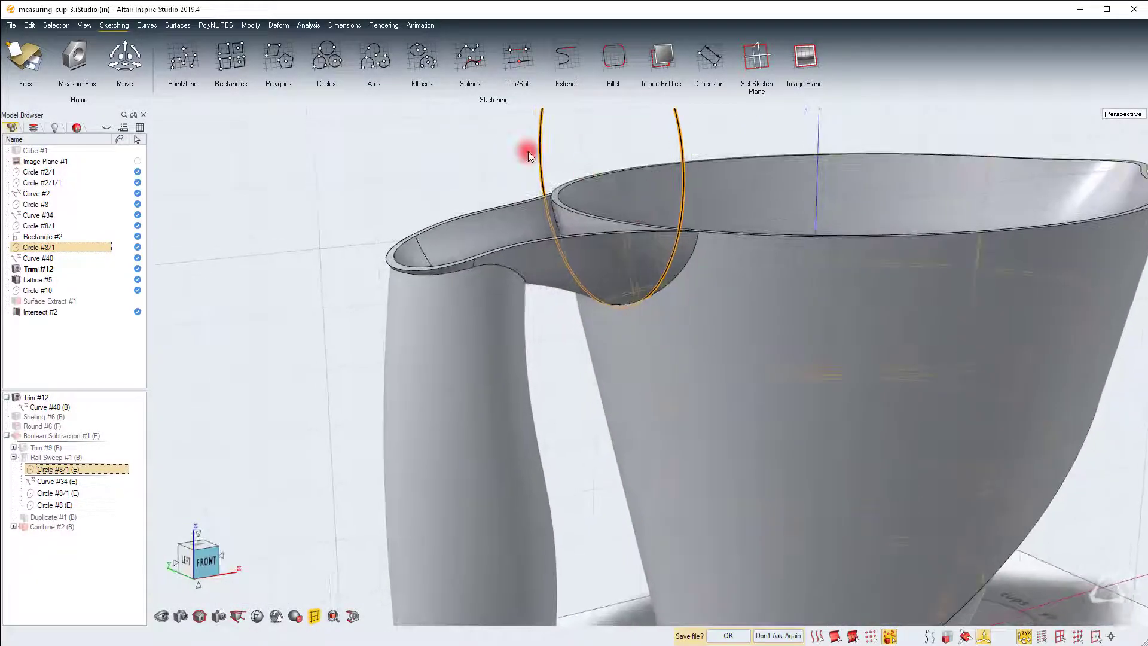
# Step: Move the selected profile circle about 0.12 in along X into the cup wall, working in the four-view layout
pyautogui.doubleClick(476, 114)
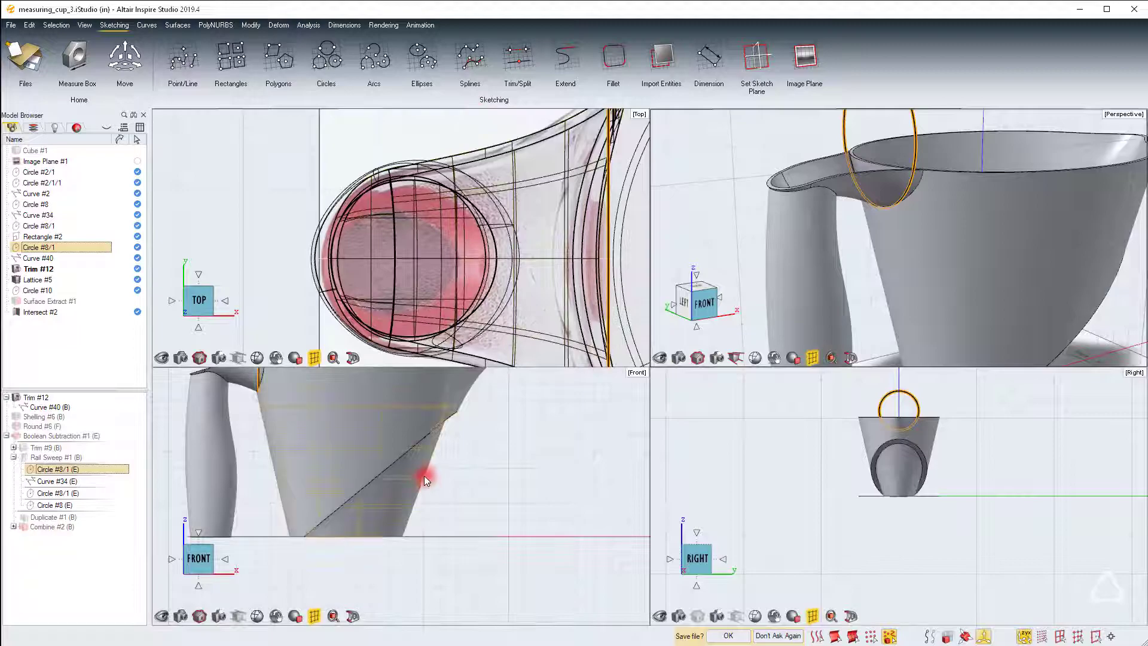
pyautogui.scroll(5, 403, 492)
pyautogui.press('m')
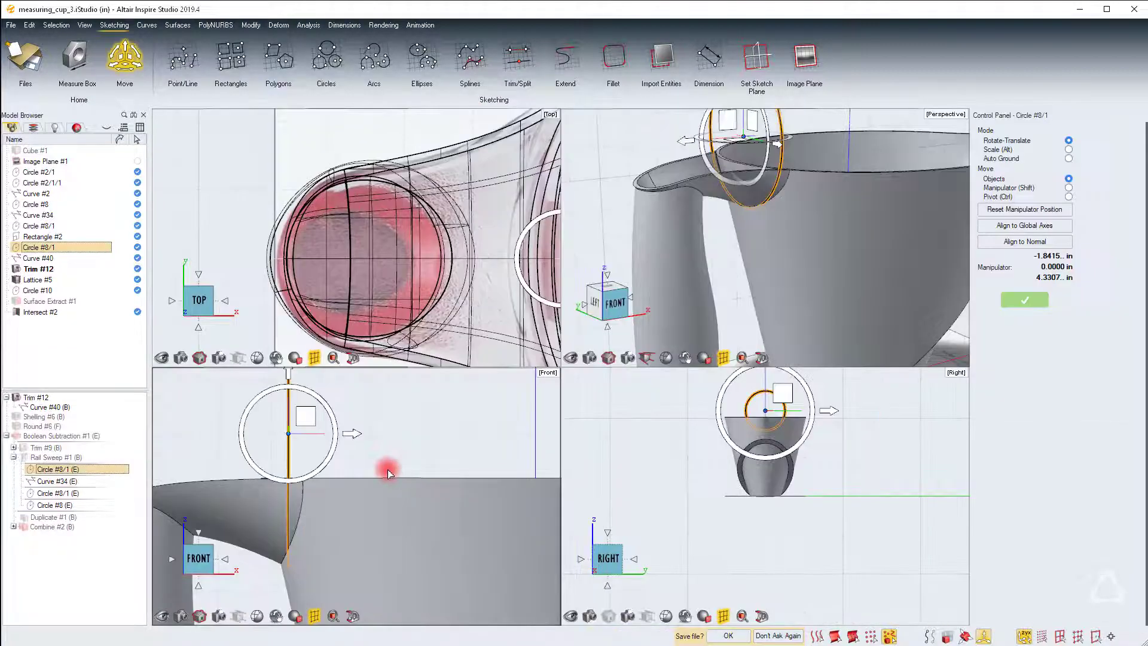
pyautogui.moveTo(351, 439); pyautogui.dragTo(418, 434)
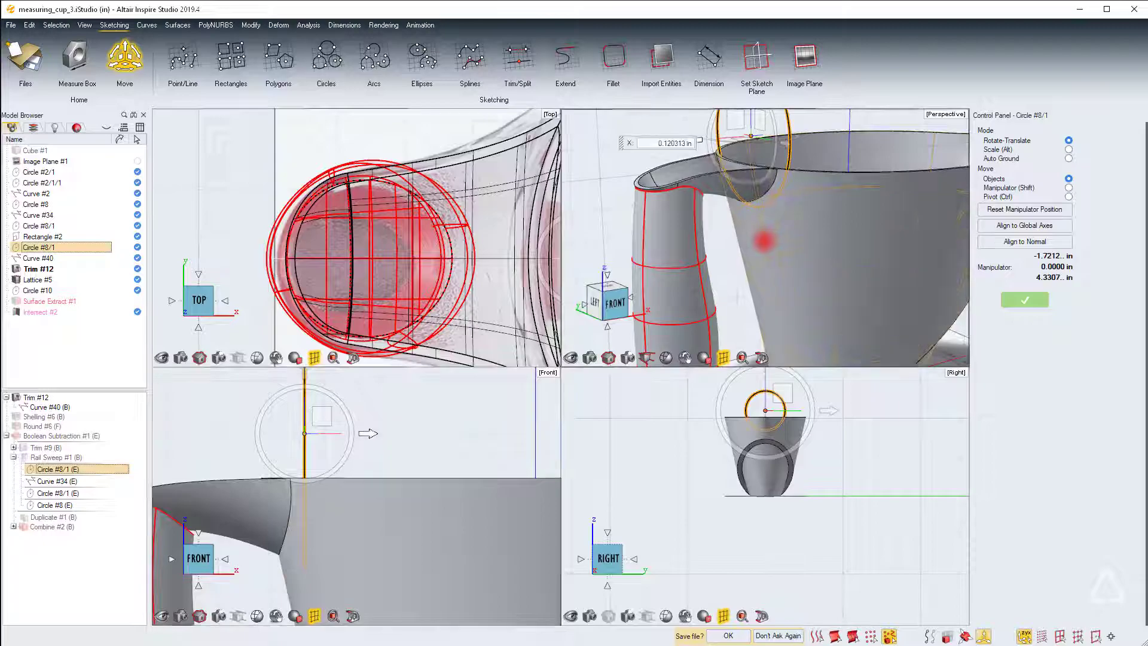
# Step: Check the updated handle-to-cup junction in the Perspective view
pyautogui.moveTo(763, 241); pyautogui.dragTo(812, 188, button='middle')
pyautogui.scroll(4, 748, 171)
pyautogui.moveTo(749, 171); pyautogui.dragTo(764, 238, button='middle')
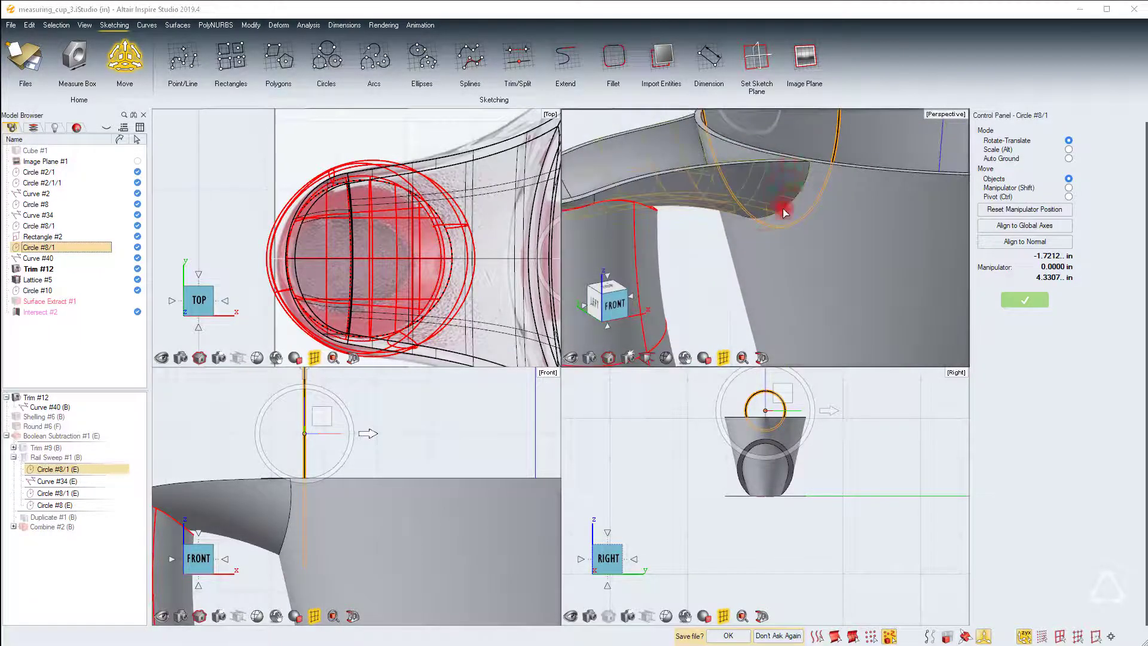
pyautogui.scroll(-5, 779, 241)
pyautogui.scroll(-6, 348, 237)
# Step: Show the Top view shaded, check the circle against the cup's rim there, and return to the four-view layout
pyautogui.scroll(3, 472, 233)
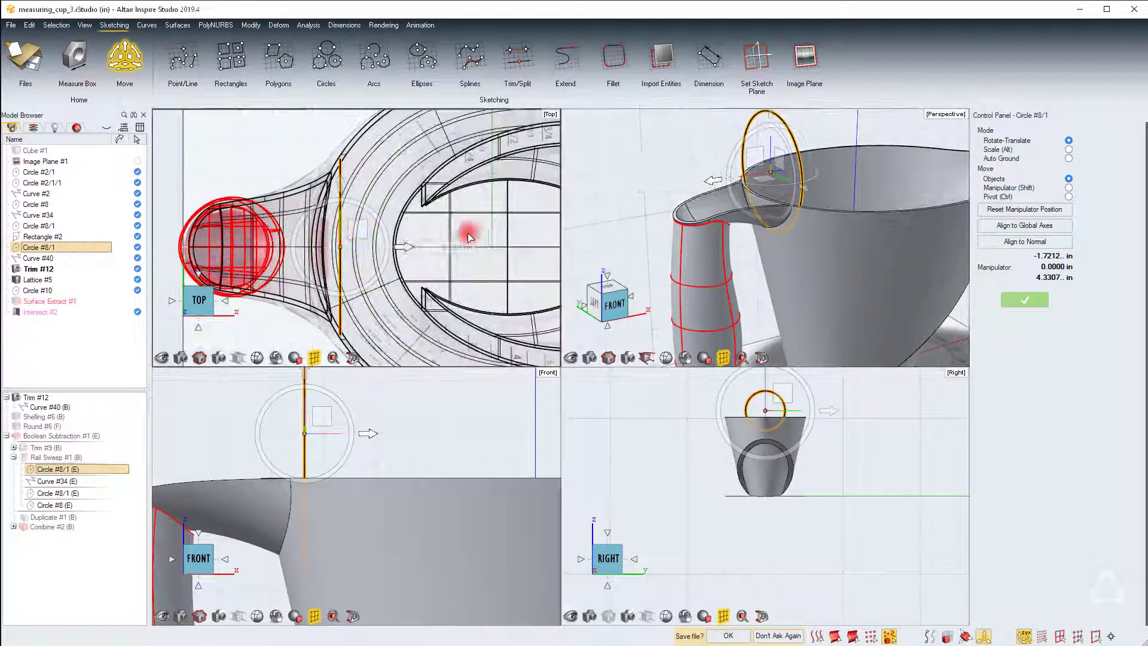
pyautogui.press('space')
pyautogui.press('7')
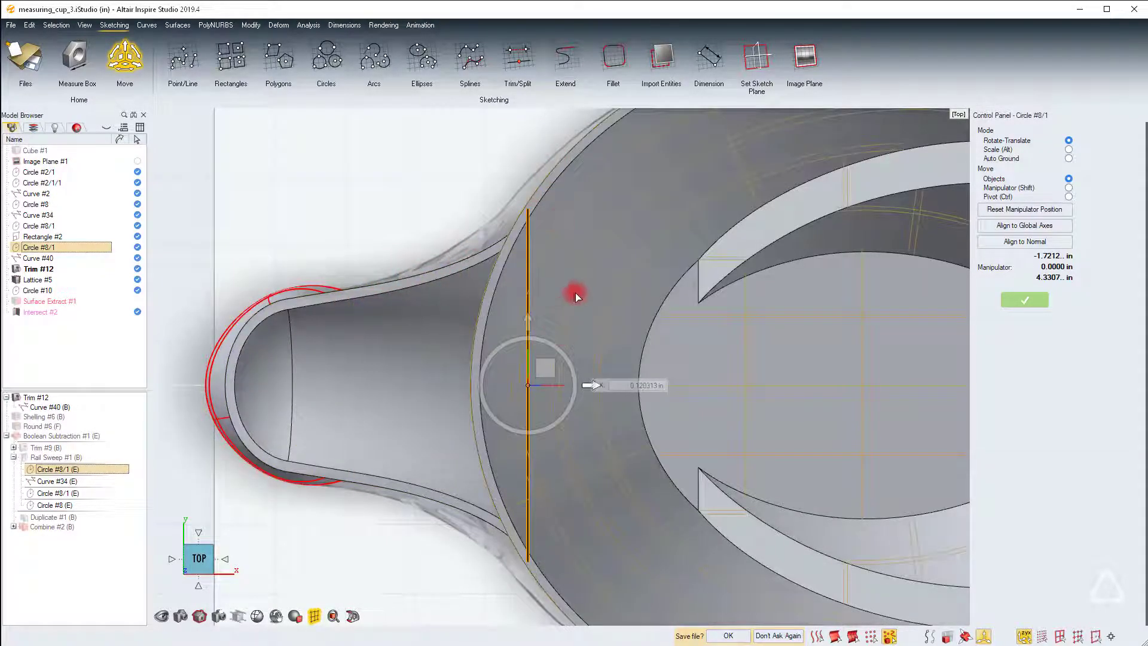
pyautogui.press('Escape')
pyautogui.press('space')
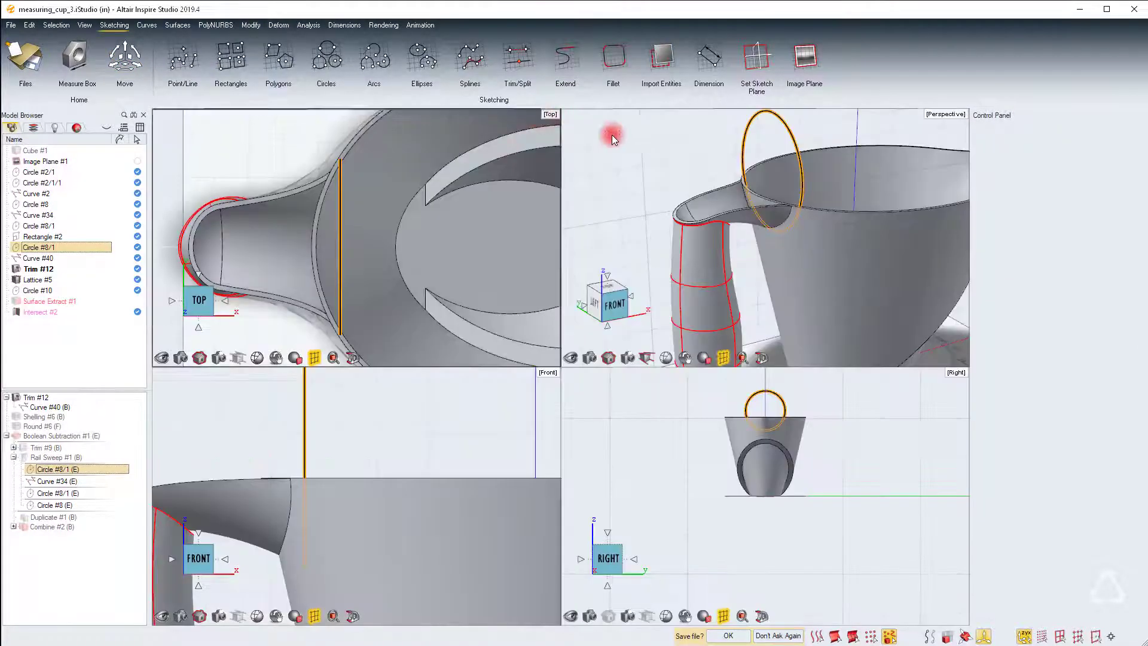
# Step: Set the diameter of the profile circle at the cup end of the handle to 2.25 in
pyautogui.doubleClick(792, 129)
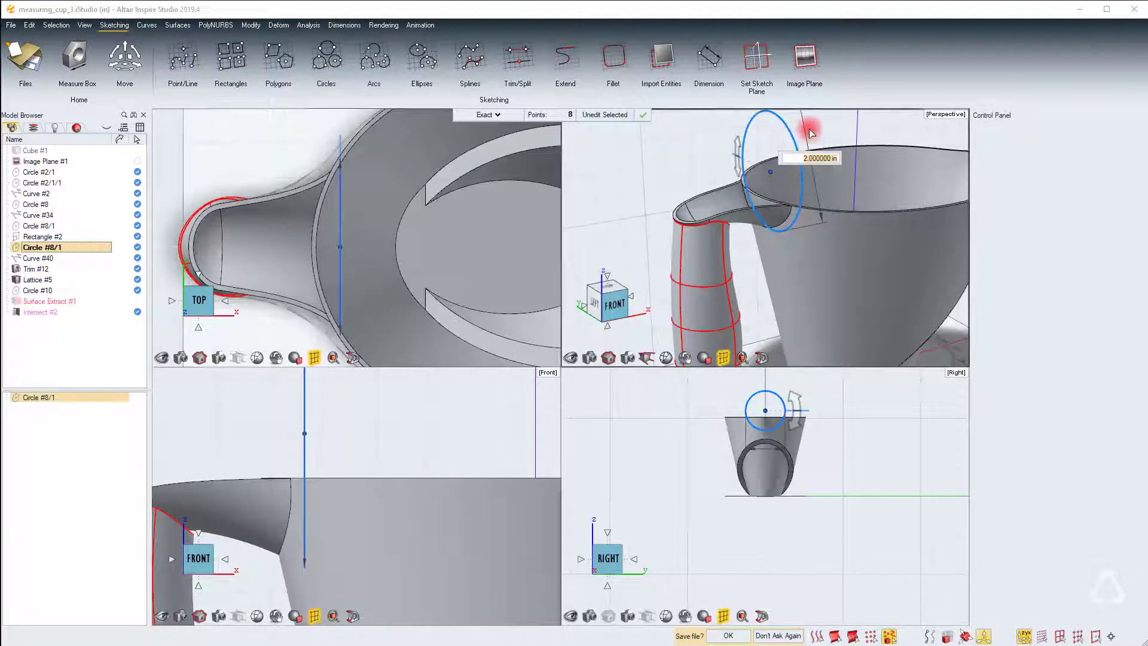
pyautogui.write('2.25')
pyautogui.press('Return')
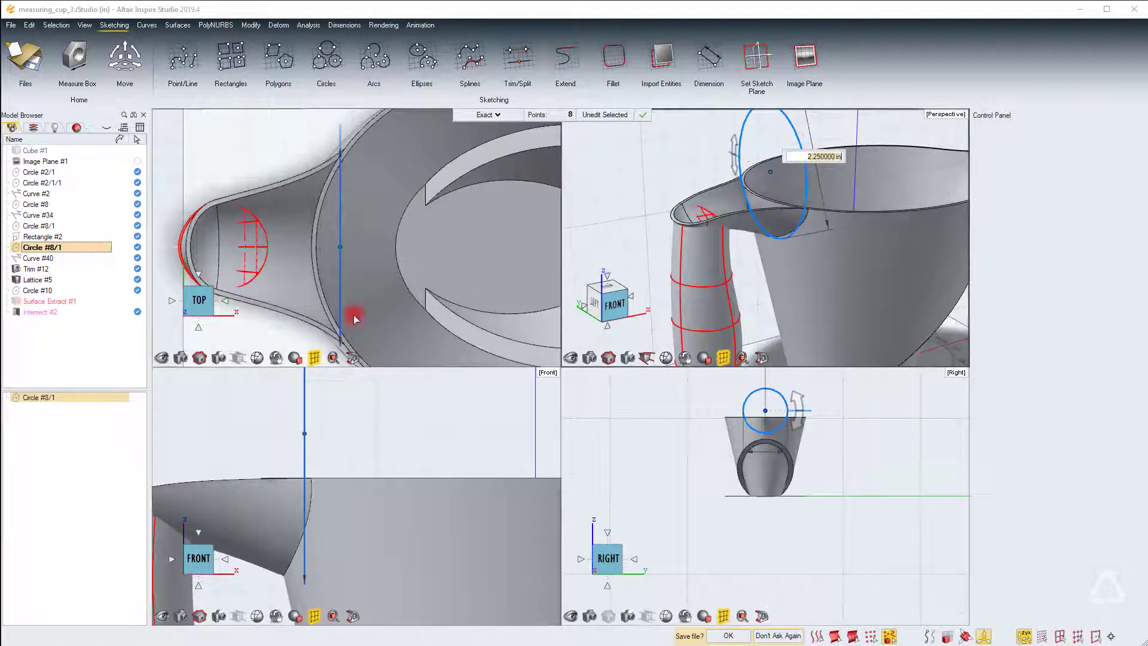
pyautogui.press('Escape')
# Step: Move the selected 2.25 in profile circle further along X into the cup and check the handle-to-cup junction in the Perspective view
pyautogui.press('m')
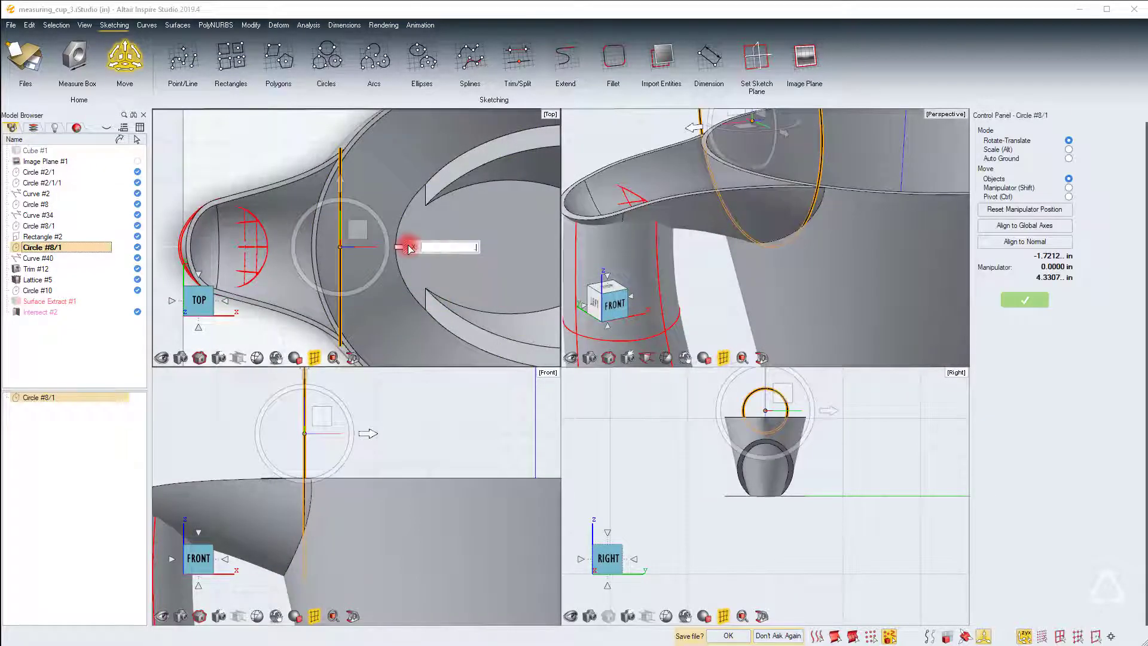
pyautogui.rightClick(403, 448)
pyautogui.click(344, 427)
pyautogui.press('space')
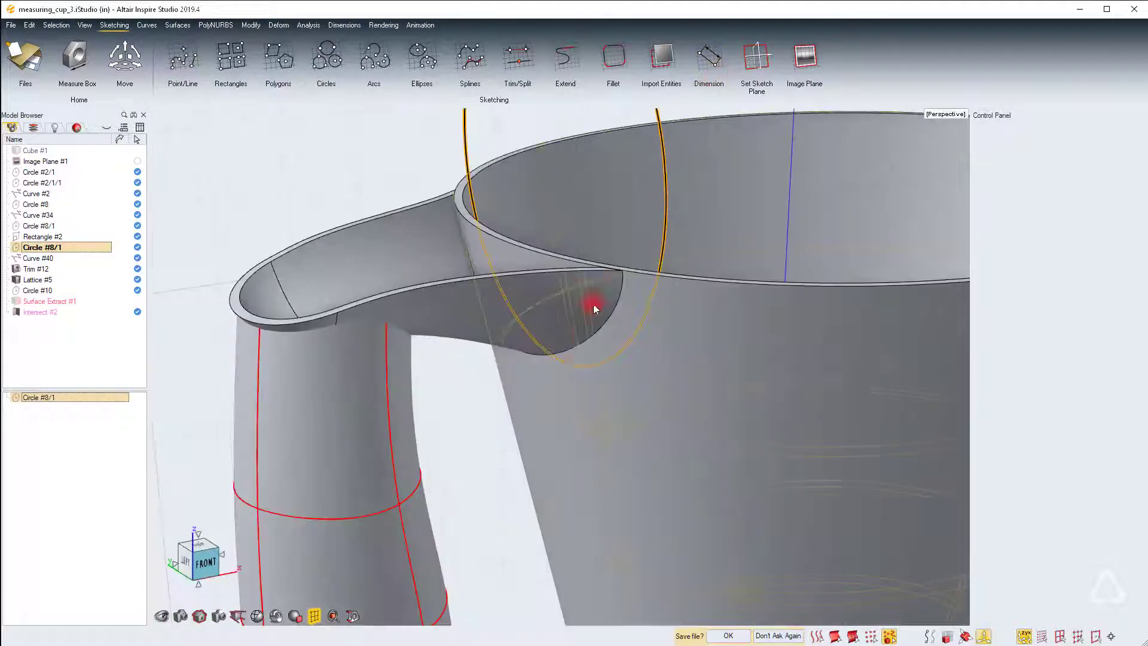
pyautogui.scroll(3, 608, 220)
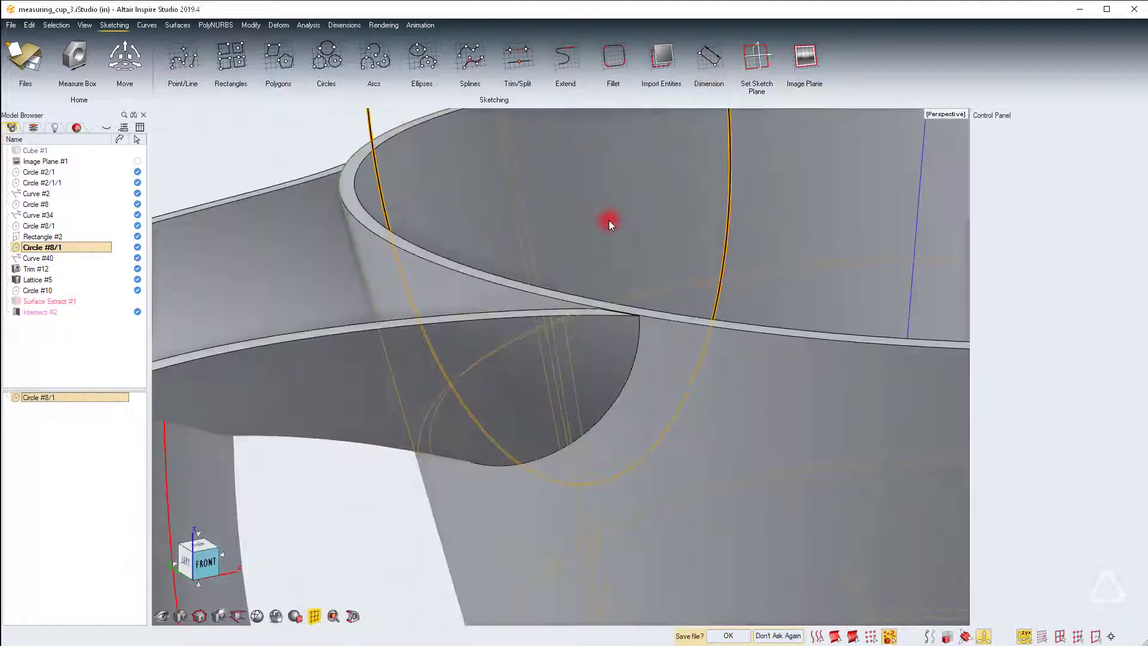
pyautogui.click(241, 147)
# Step: Switch to the Front view and show the curves layer around the top of the handle
pyautogui.click(209, 568)
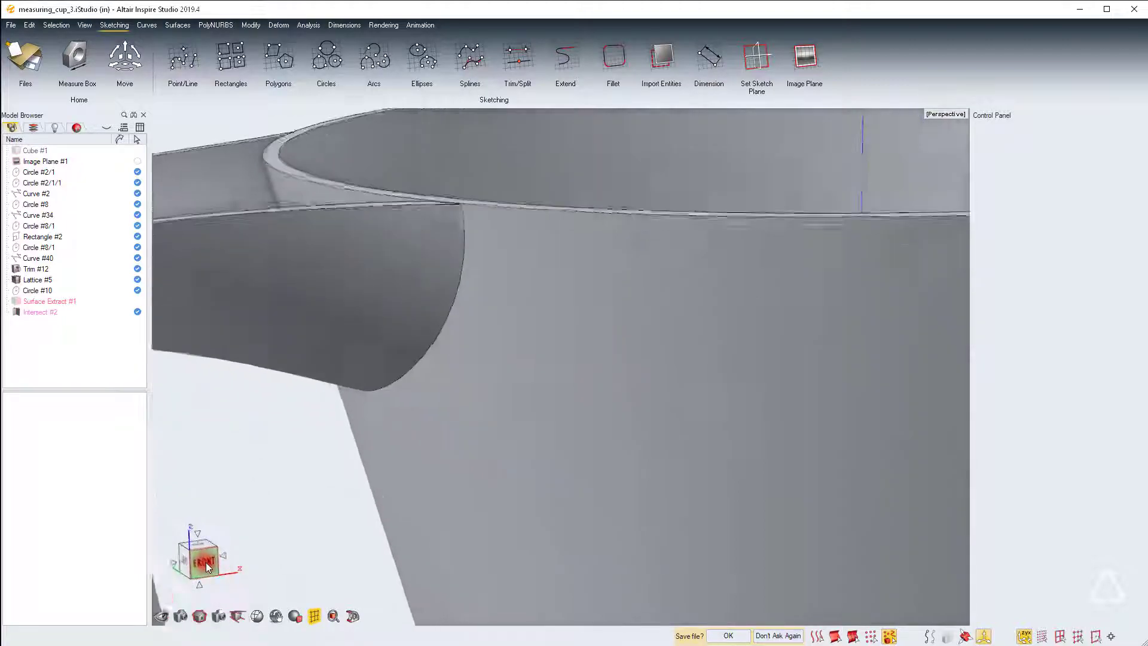
pyautogui.click(33, 127)
pyautogui.click(121, 173)
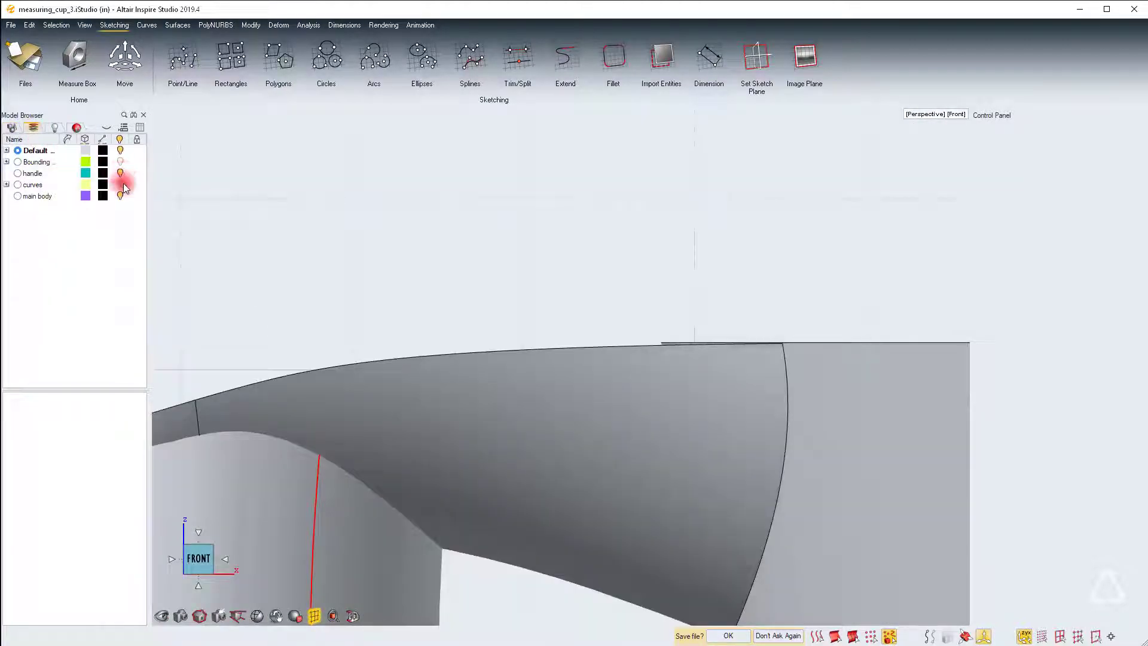
pyautogui.click(122, 184)
pyautogui.moveTo(561, 366); pyautogui.dragTo(958, 260, button='right')
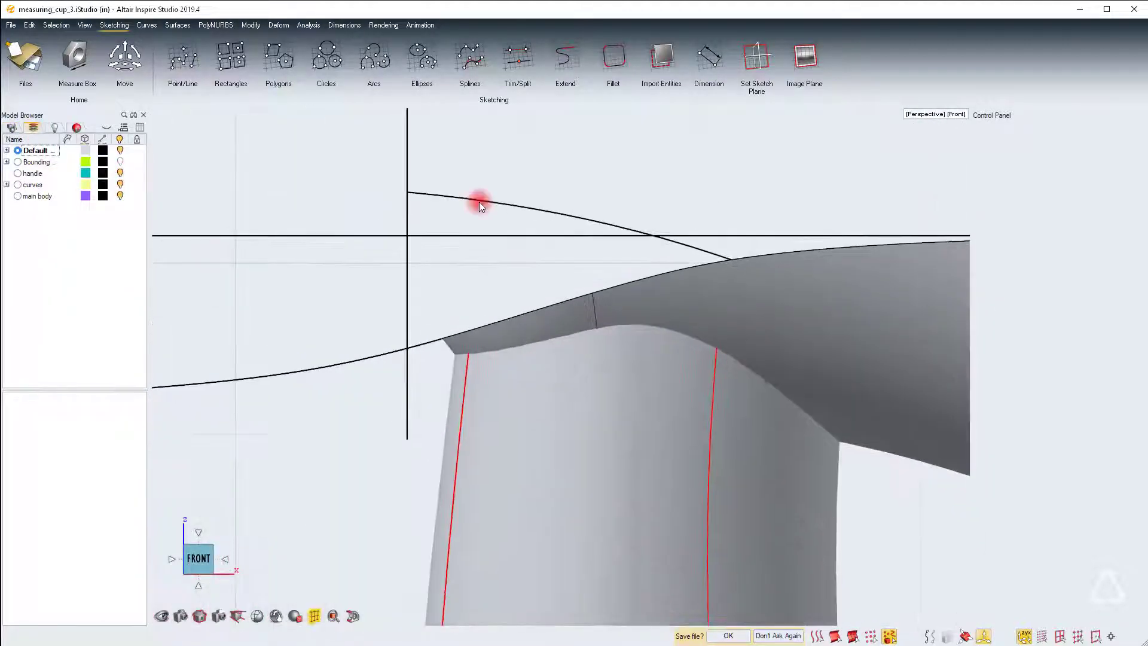
# Step: Edit Curve #40 along the handle's top by adding a control point level with the cup rim, just before the handle-to-cup junction
pyautogui.click(338, 365)
pyautogui.scroll(-2, 296, 422)
pyautogui.moveTo(296, 423); pyautogui.dragTo(207, 425, button='right')
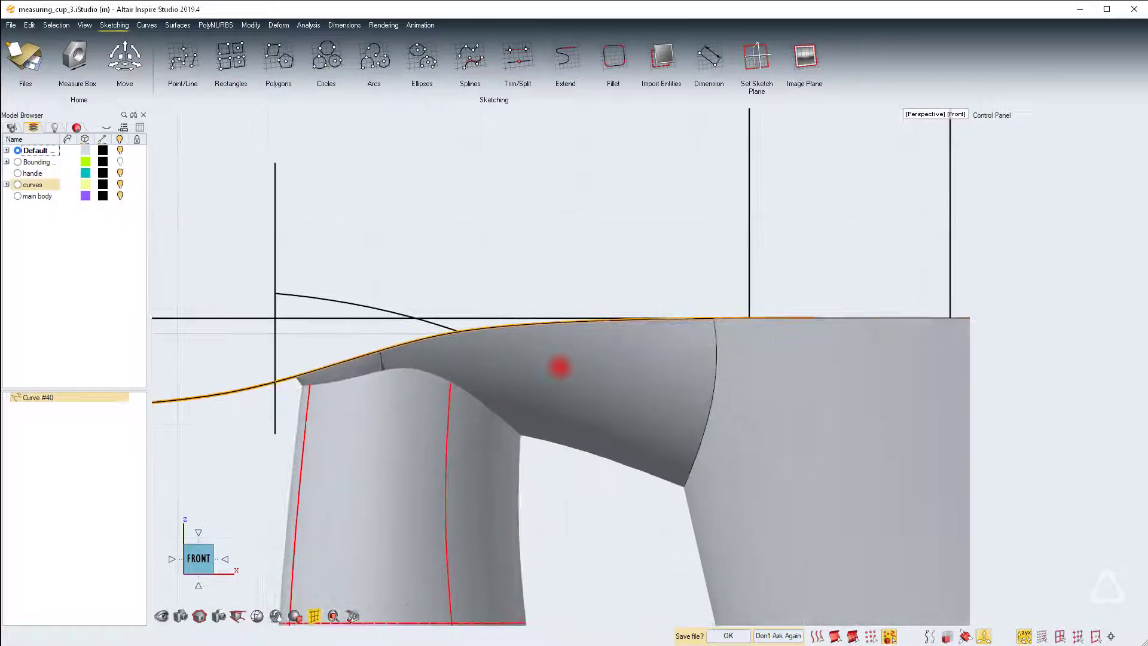
pyautogui.doubleClick(228, 393)
pyautogui.scroll(2, 615, 312)
pyautogui.moveTo(616, 311); pyautogui.dragTo(468, 326, button='middle')
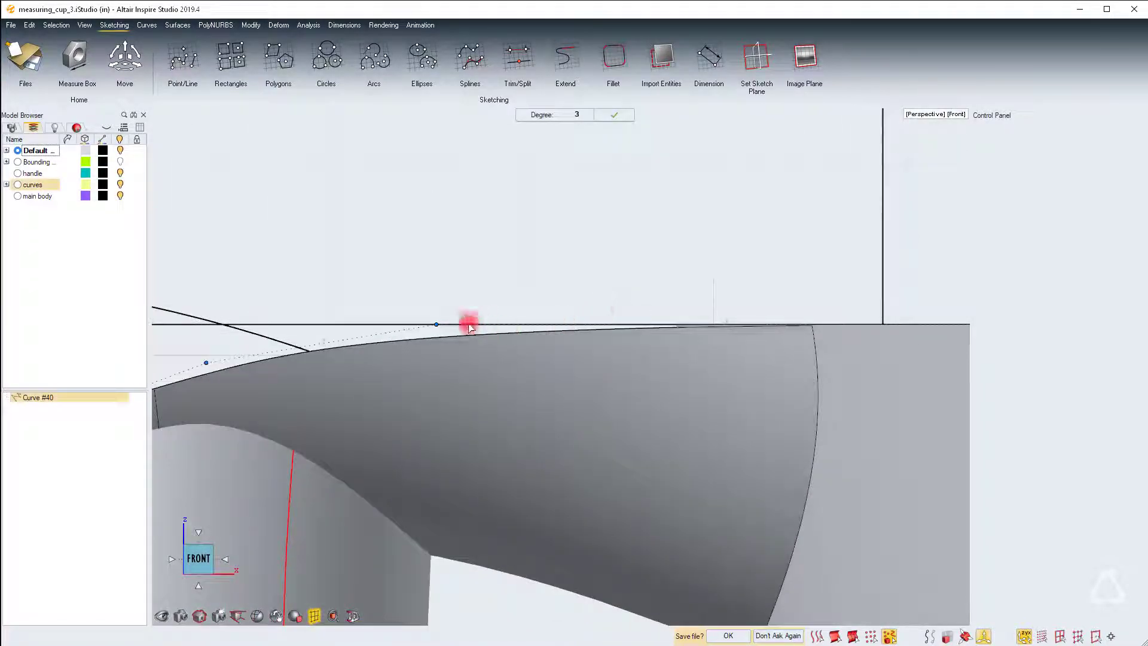
pyautogui.click(428, 334)
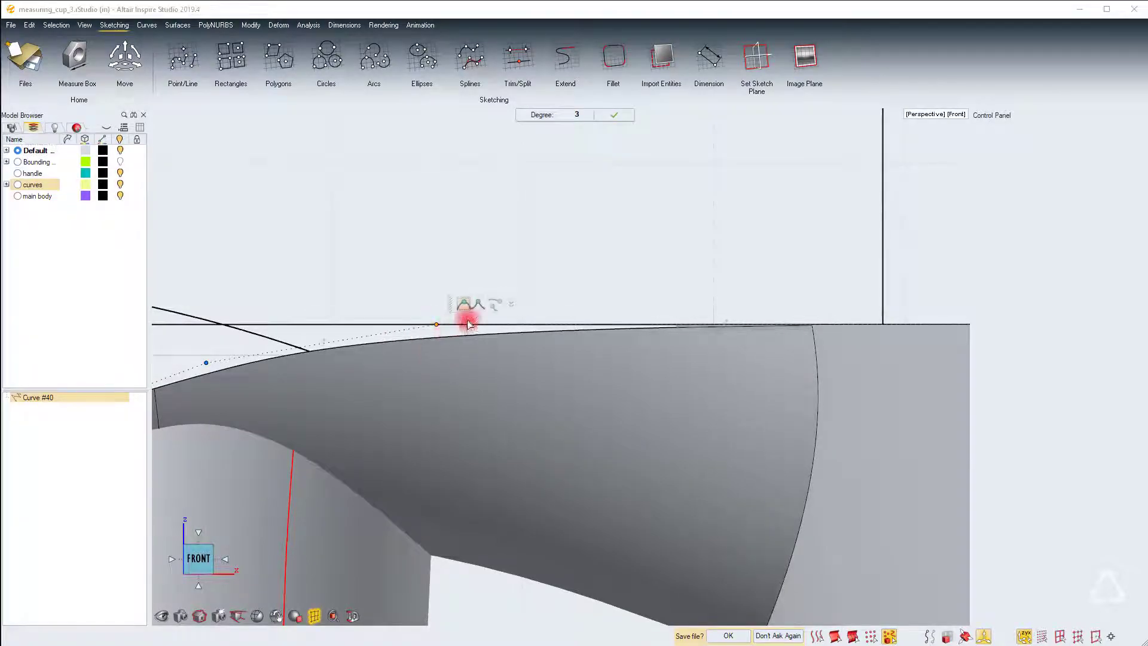
pyautogui.click(440, 328)
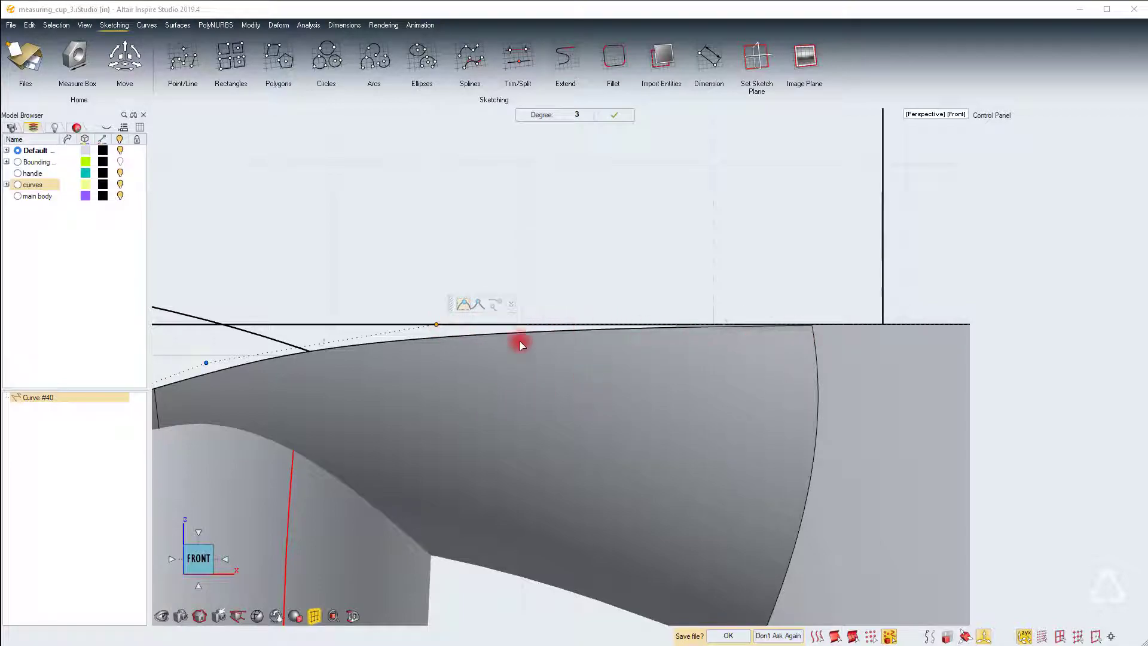
pyautogui.click(723, 325)
pyautogui.click(722, 324)
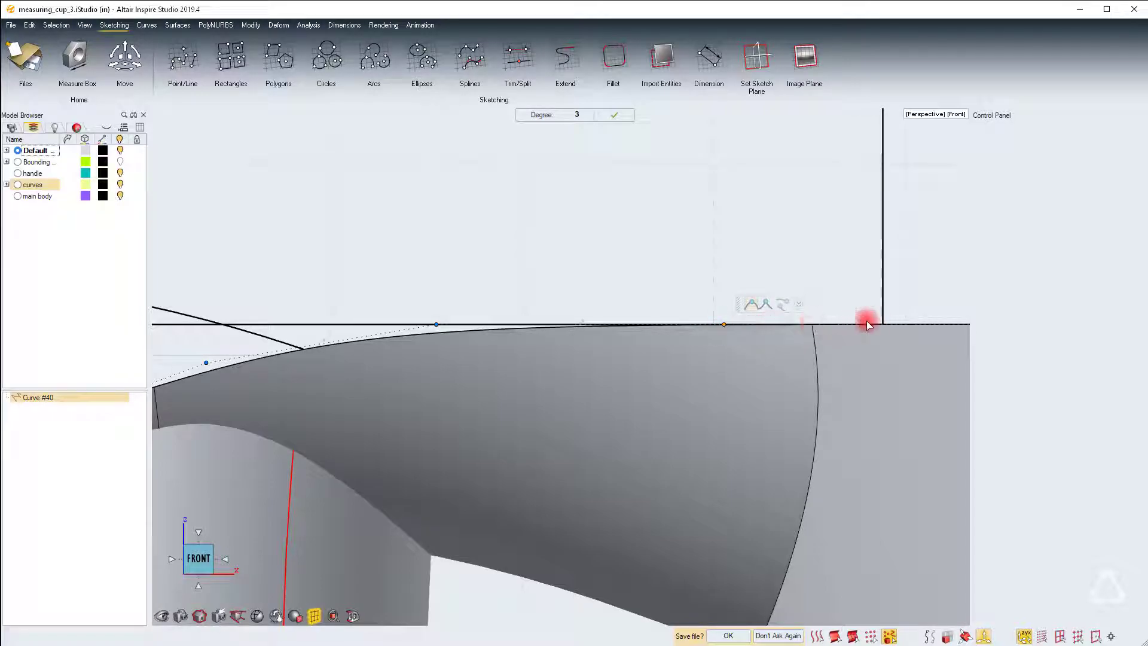
pyautogui.scroll(2, 873, 324)
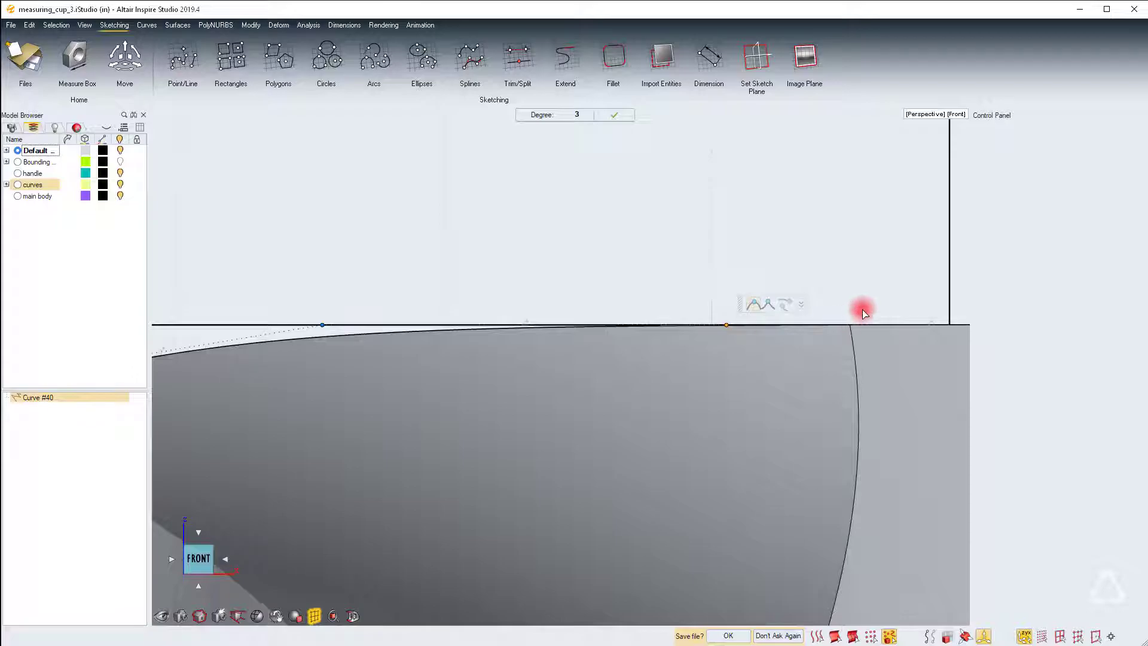
pyautogui.moveTo(731, 328)
pyautogui.mouseDown()
pyautogui.moveTo(730, 348)
pyautogui.moveTo(738, 326)
pyautogui.mouseUp()
# Step: Check the handle-to-rim joint in the Perspective and Front views, finish editing the curve, and hide the curves layer
pyautogui.moveTo(600, 228); pyautogui.dragTo(563, 369, button='middle')
pyautogui.moveTo(563, 369); pyautogui.dragTo(701, 432, button='right')
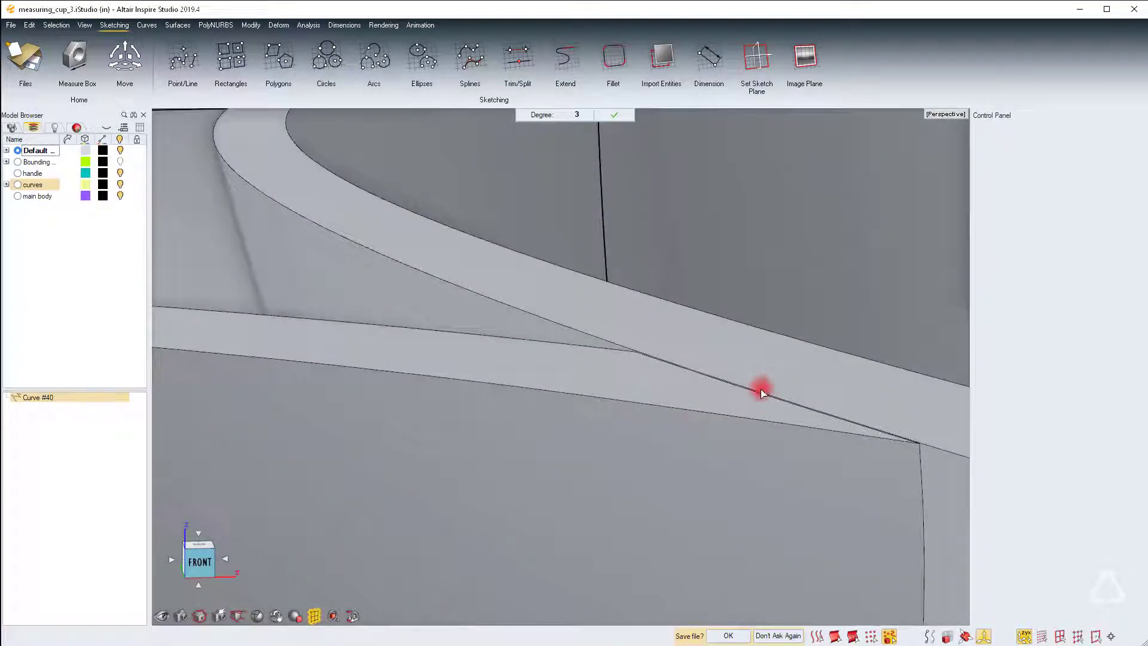
pyautogui.click(200, 562)
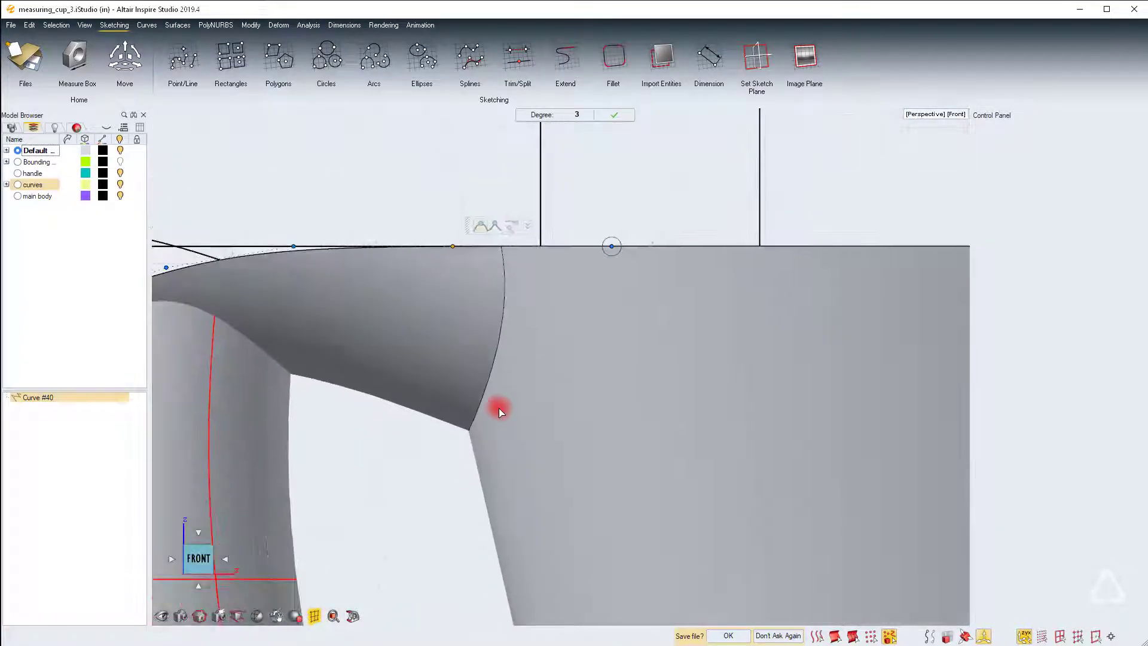
pyautogui.moveTo(422, 342); pyautogui.dragTo(500, 406, button='right')
pyautogui.scroll(3, 583, 326)
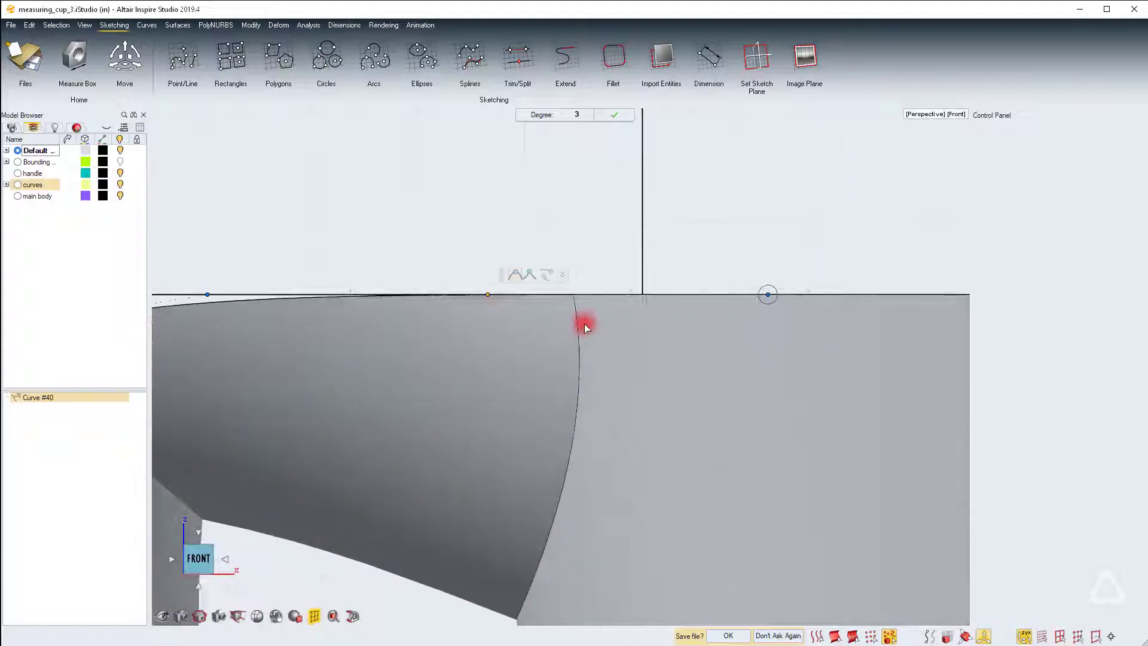
pyautogui.moveTo(629, 293); pyautogui.dragTo(300, 262, button='right')
pyautogui.click(121, 185)
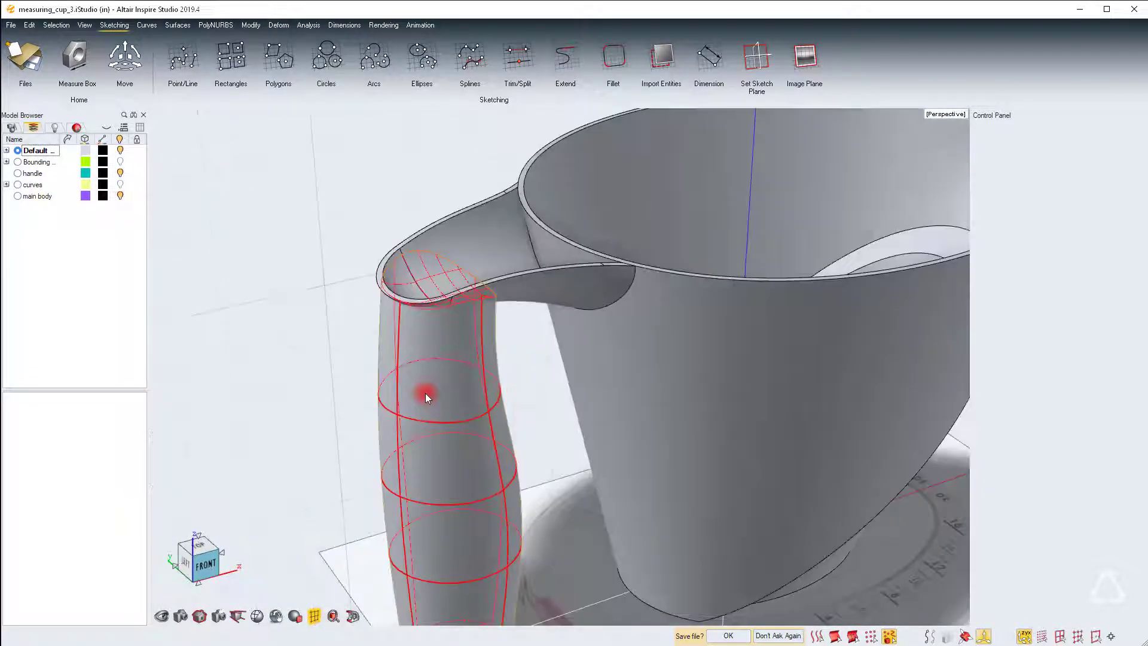
# Step: Reselect the input surfaces of Surface Extract #1 in Intersect #2's history, picking the outer surfaces of the handle's top piece
pyautogui.click(12, 128)
pyautogui.click(481, 434)
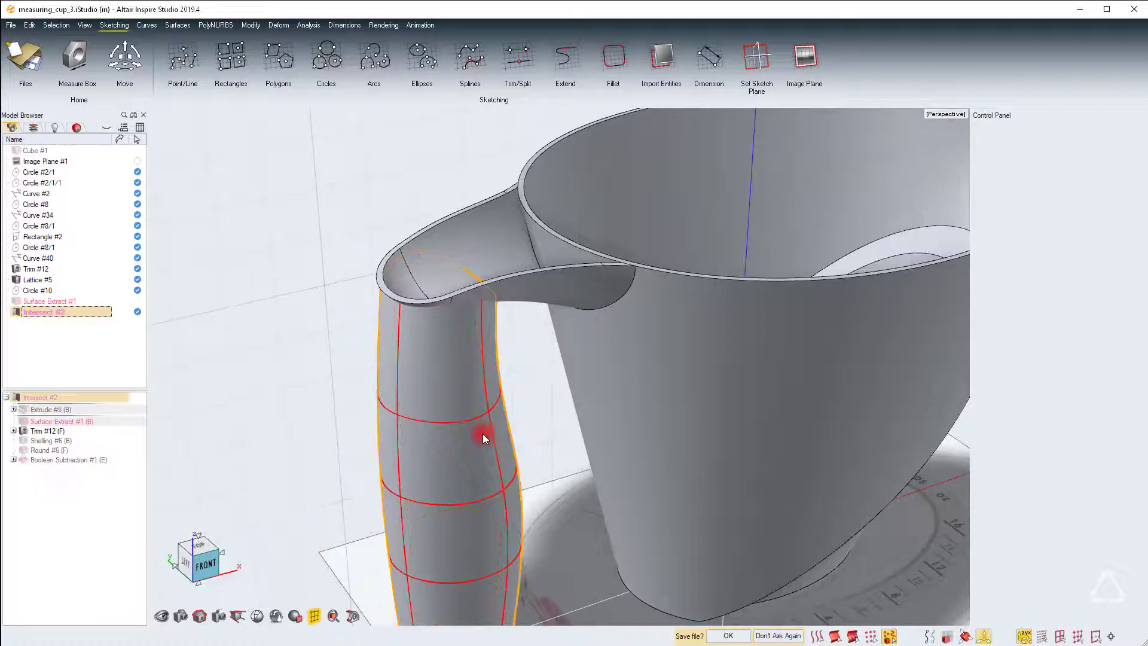
pyautogui.click(34, 424)
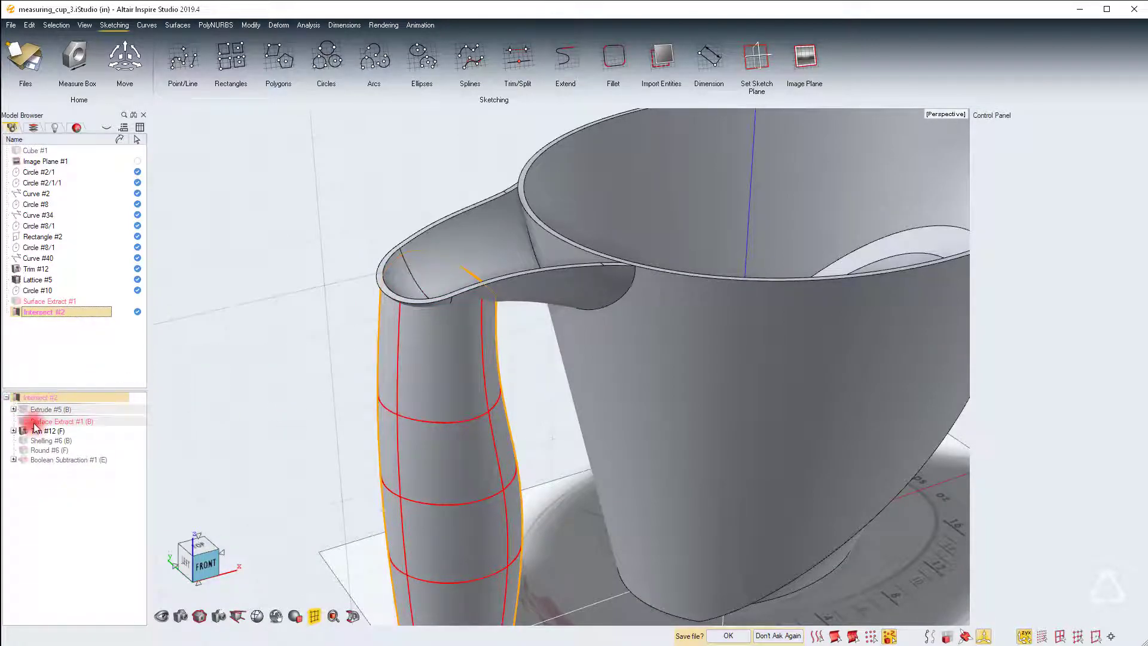
pyautogui.click(498, 275)
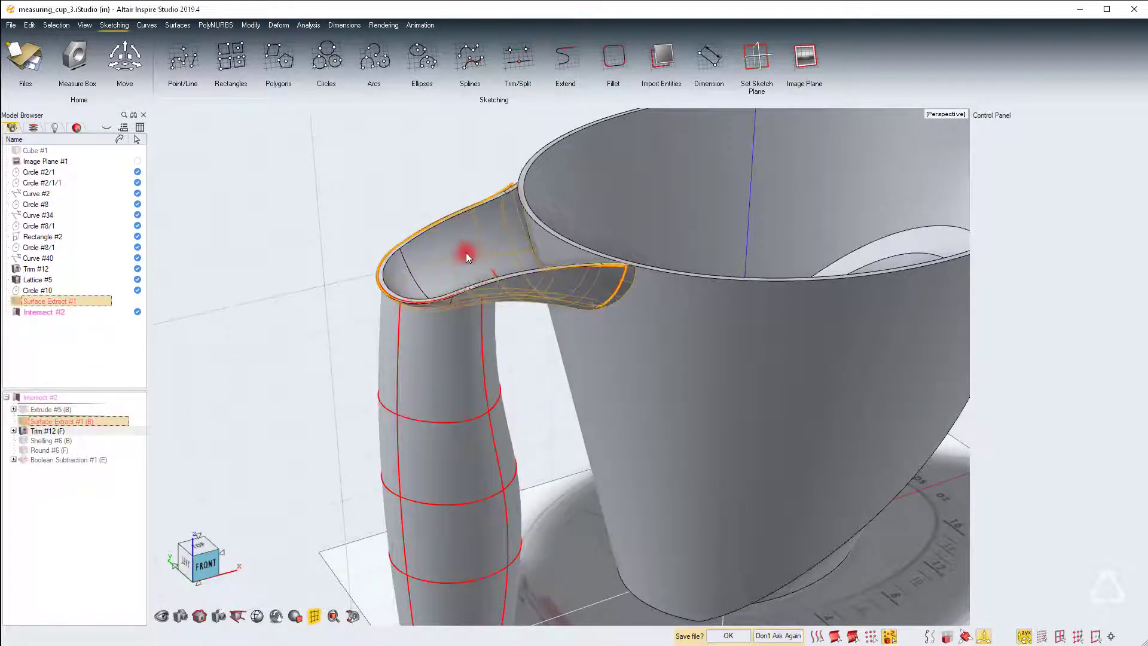
pyautogui.moveTo(560, 367); pyautogui.dragTo(462, 213, button='middle')
pyautogui.scroll(3, 462, 213)
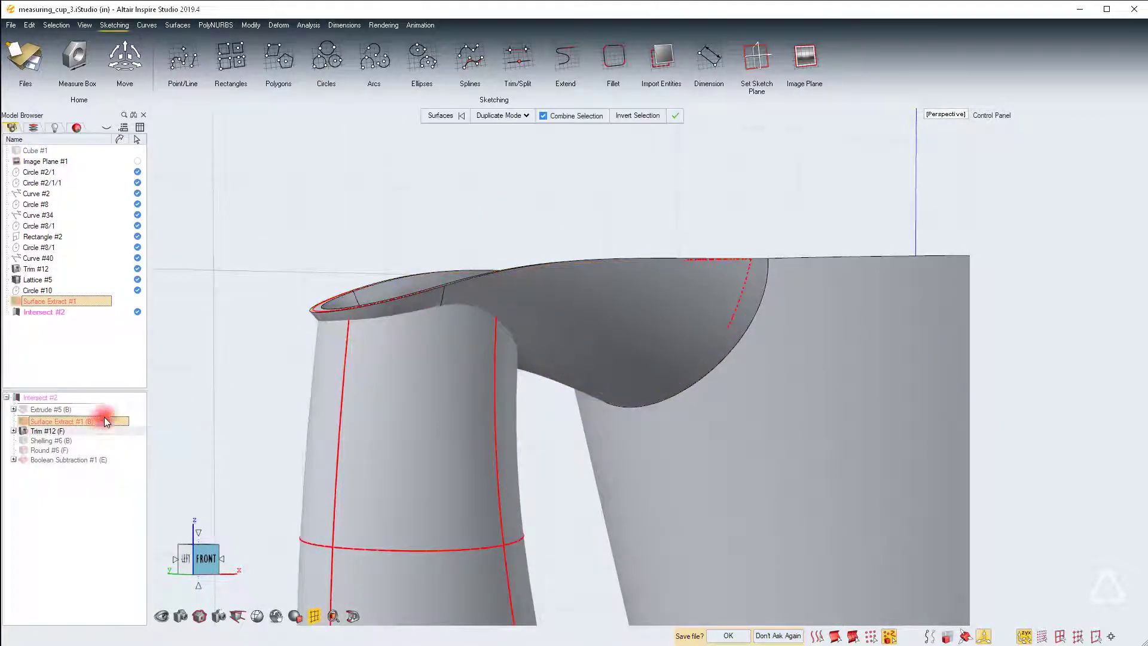
pyautogui.click(448, 116)
pyautogui.click(462, 116)
pyautogui.click(708, 337)
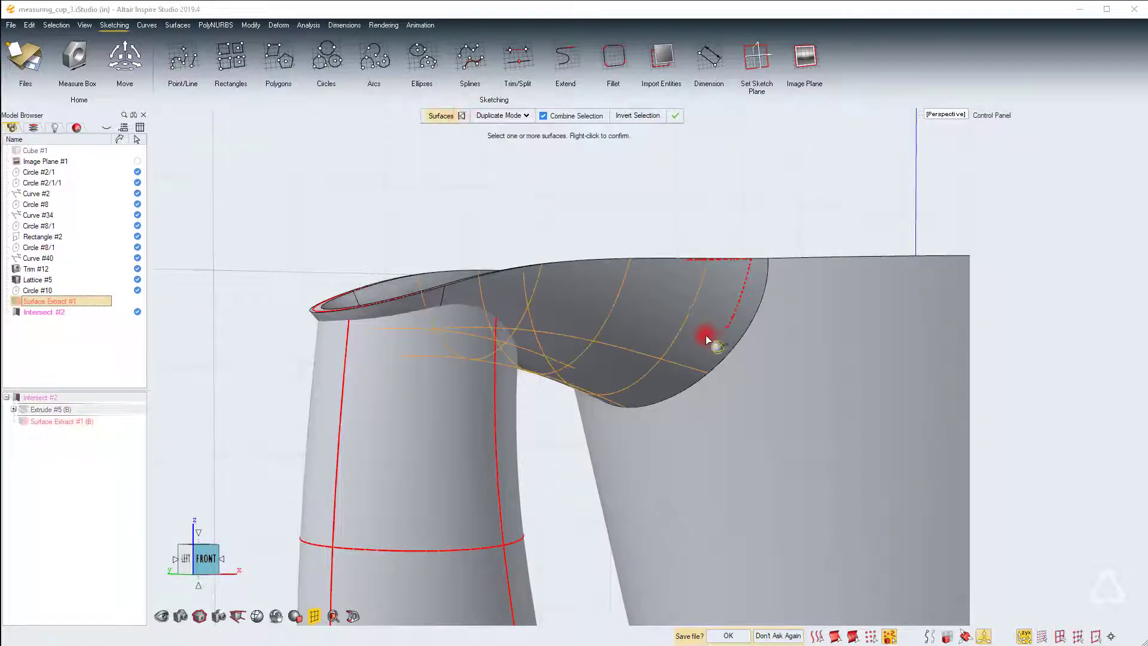
pyautogui.click(411, 310)
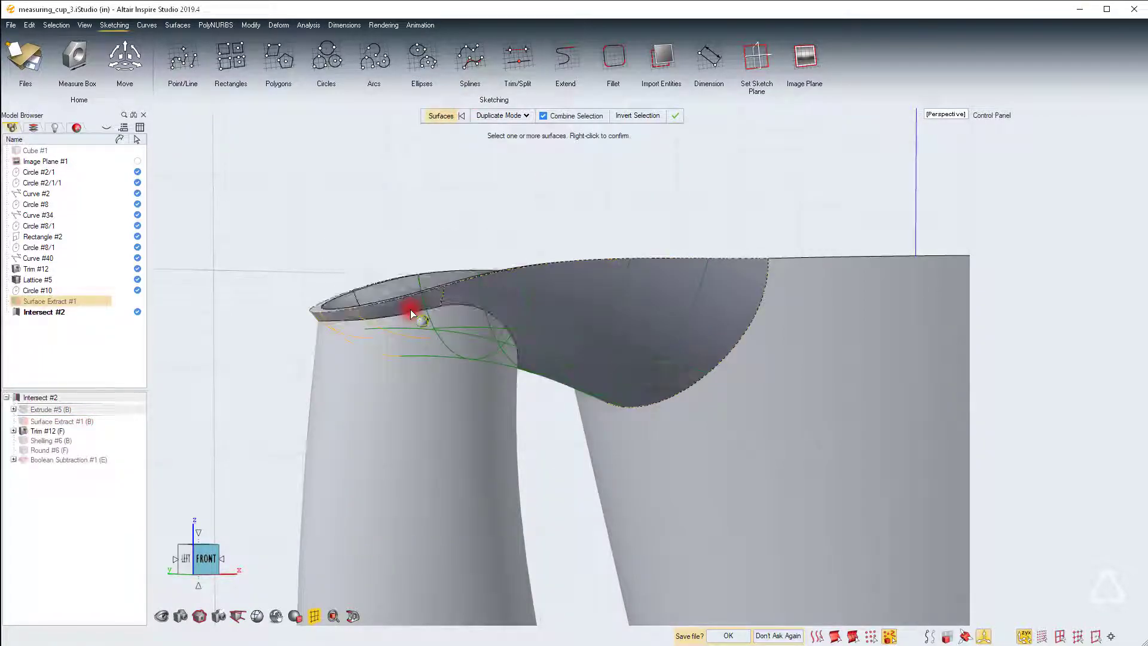
pyautogui.click(670, 116)
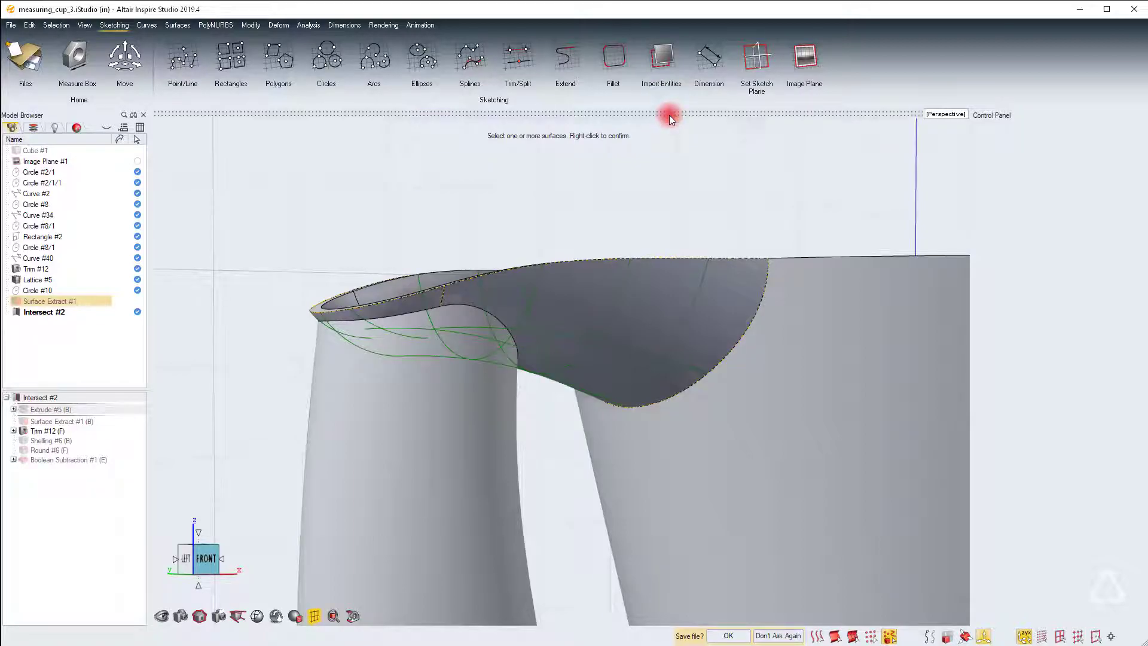
pyautogui.rightClick(633, 194)
# Step: Join the handle's top piece and the cup body with a Boolean Union
pyautogui.click(429, 233)
pyautogui.moveTo(429, 233); pyautogui.dragTo(559, 370, button='middle')
pyautogui.scroll(-4, 530, 193)
pyautogui.scroll(-2, 543, 202)
pyautogui.scroll(6, 543, 201)
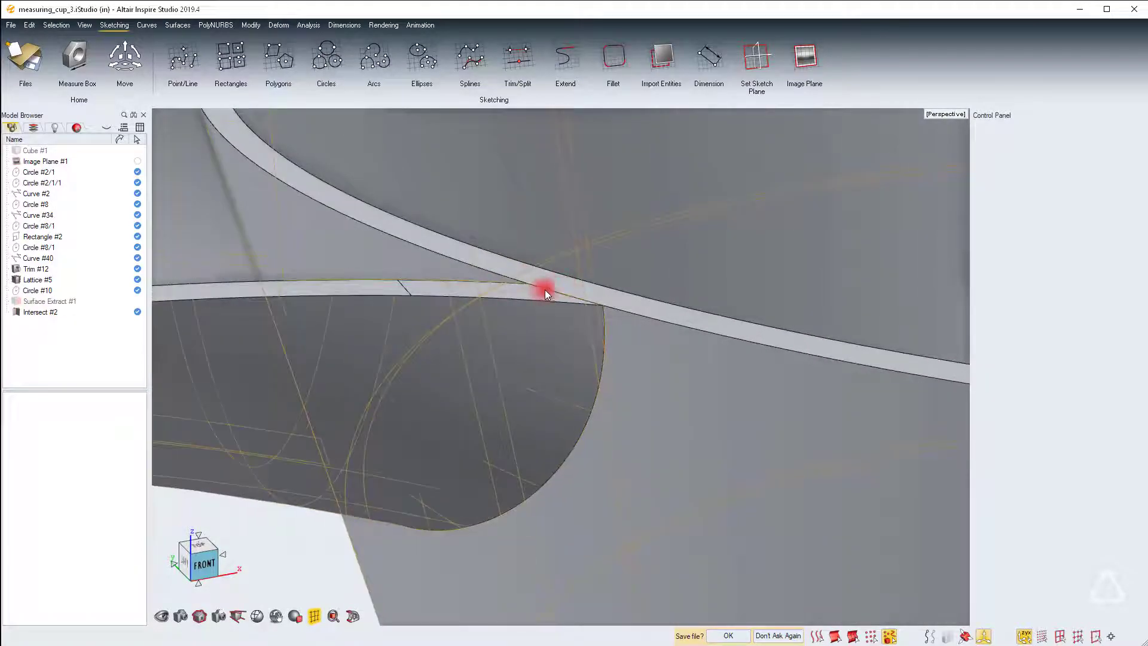
pyautogui.press('space')
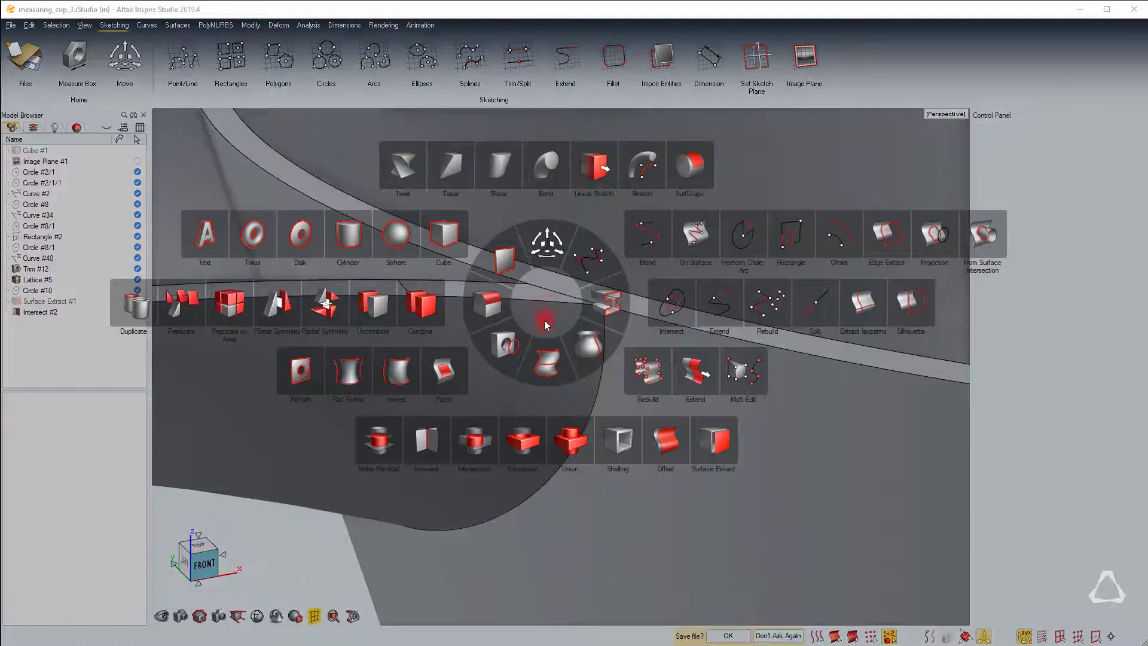
pyautogui.click(570, 441)
pyautogui.click(672, 353)
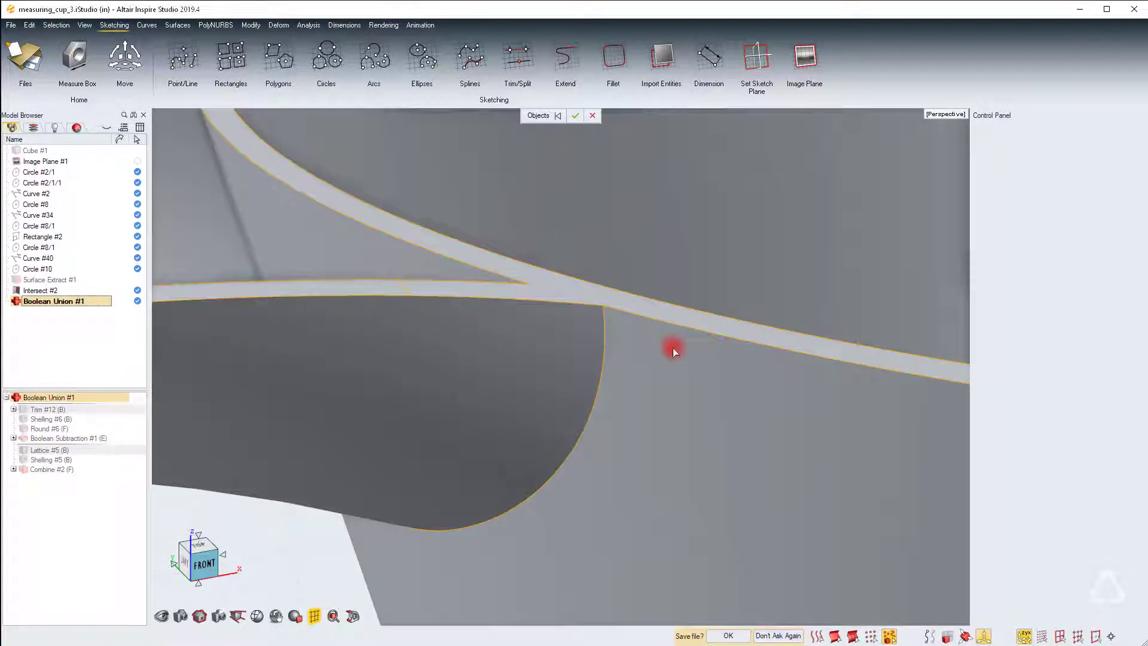
pyautogui.press('space')
# Step: Try a global thickness of 0.75 in with Custom Mode off for Shelling #5 in the union's construction history
pyautogui.scroll(3, 538, 278)
pyautogui.moveTo(530, 296)
pyautogui.mouseDown(button='right')
pyautogui.moveTo(540, 287)
pyautogui.moveTo(584, 367)
pyautogui.moveTo(474, 287)
pyautogui.moveTo(565, 366)
pyautogui.moveTo(551, 376)
pyautogui.moveTo(502, 274)
pyautogui.moveTo(593, 271)
pyautogui.moveTo(523, 259)
pyautogui.moveTo(533, 361)
pyautogui.moveTo(562, 371)
pyautogui.moveTo(477, 259)
pyautogui.mouseUp(button='right')
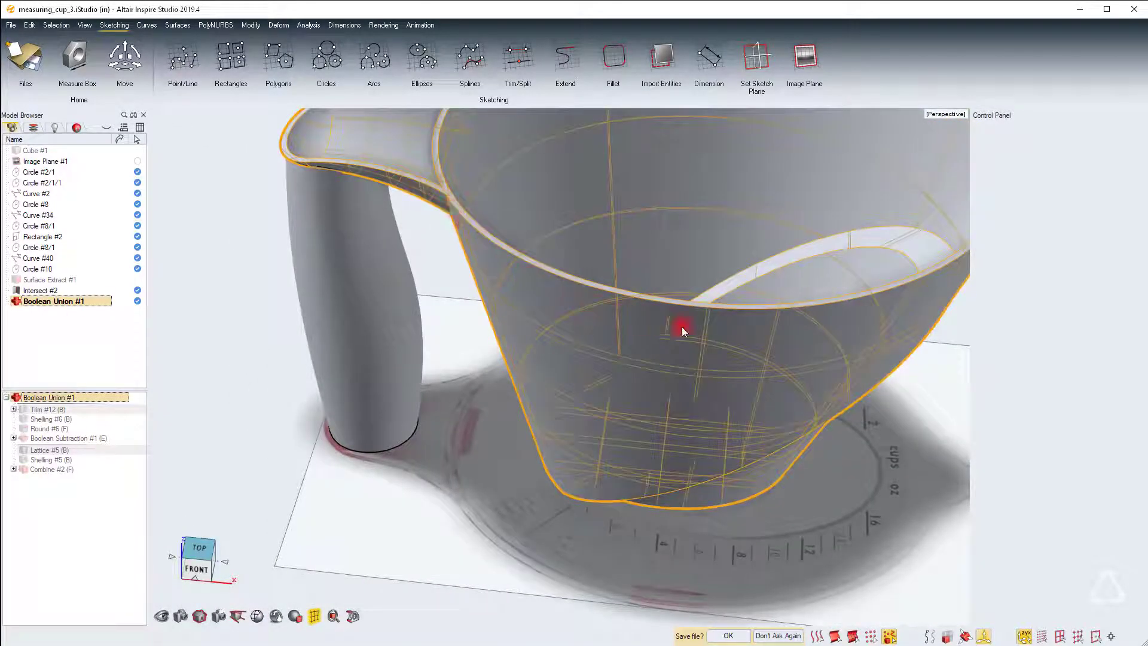
pyautogui.moveTo(956, 279)
pyautogui.mouseDown(button='right')
pyautogui.moveTo(779, 300)
pyautogui.moveTo(559, 367)
pyautogui.moveTo(557, 220)
pyautogui.moveTo(537, 242)
pyautogui.mouseUp(button='right')
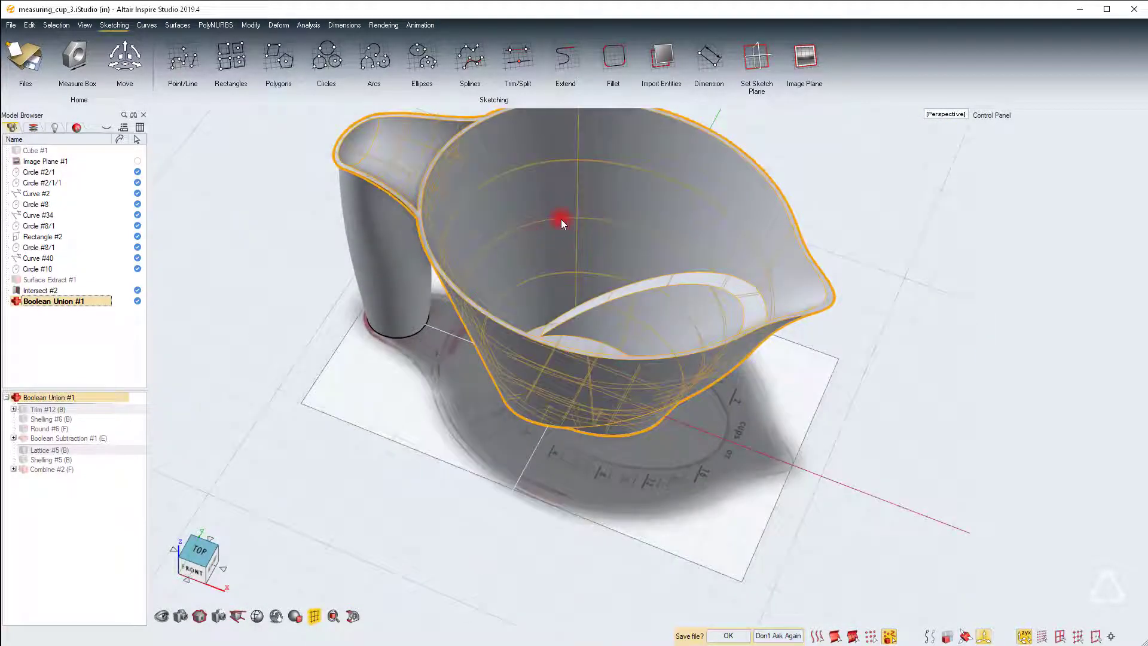
pyautogui.moveTo(561, 219); pyautogui.dragTo(544, 287, button='middle')
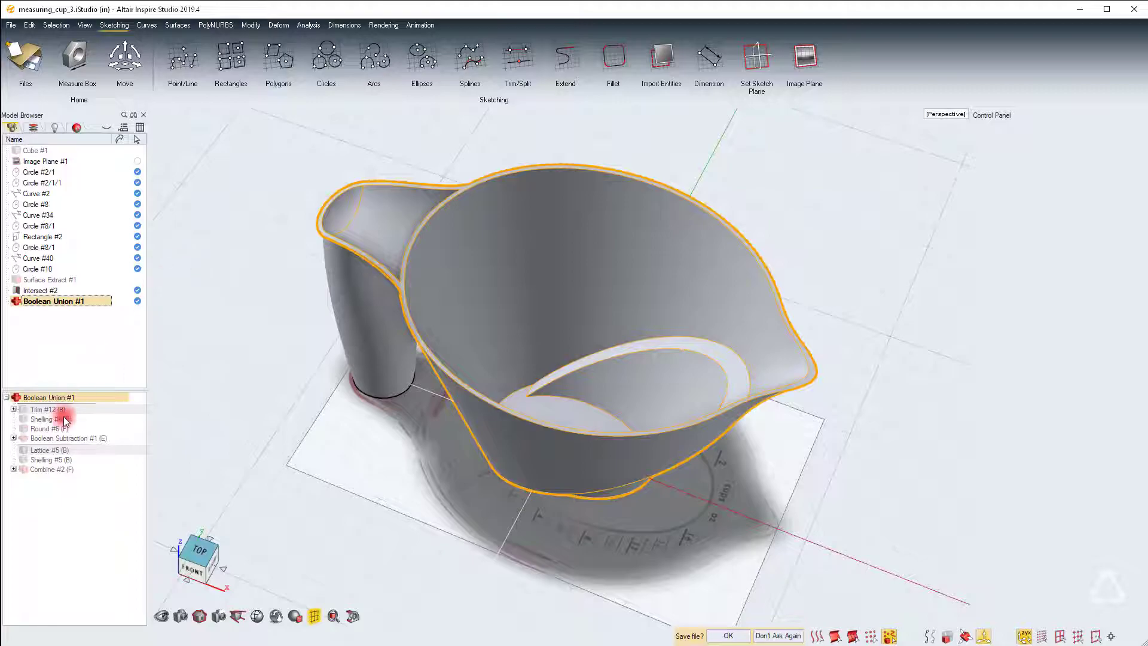
pyautogui.doubleClick(38, 439)
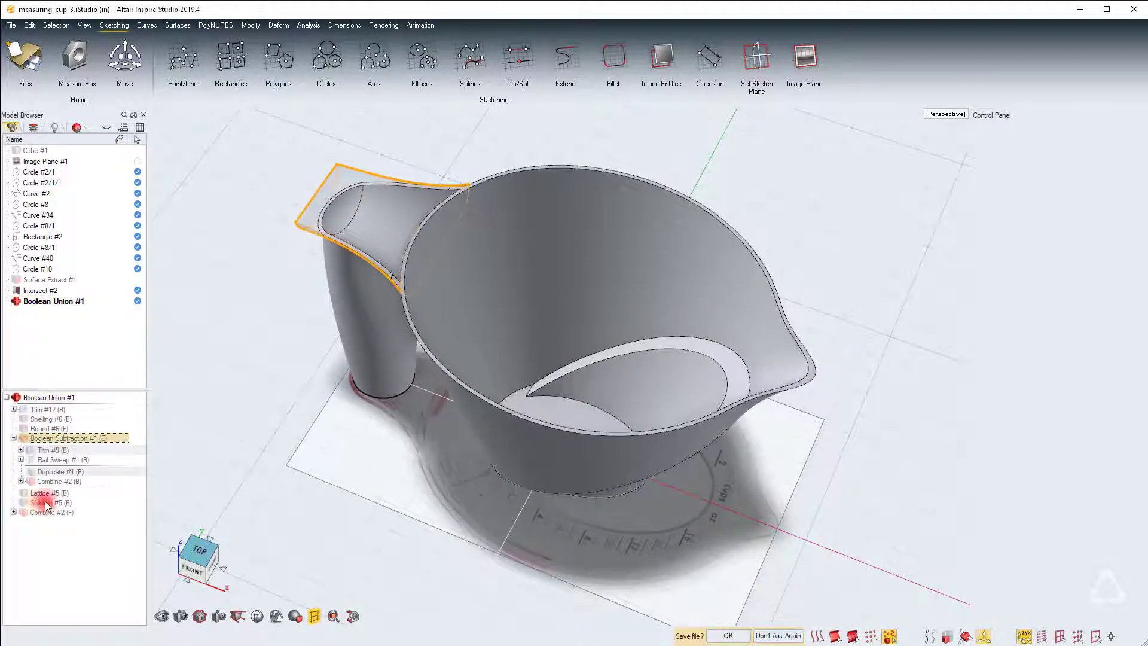
pyautogui.click(45, 503)
pyautogui.doubleClick(45, 502)
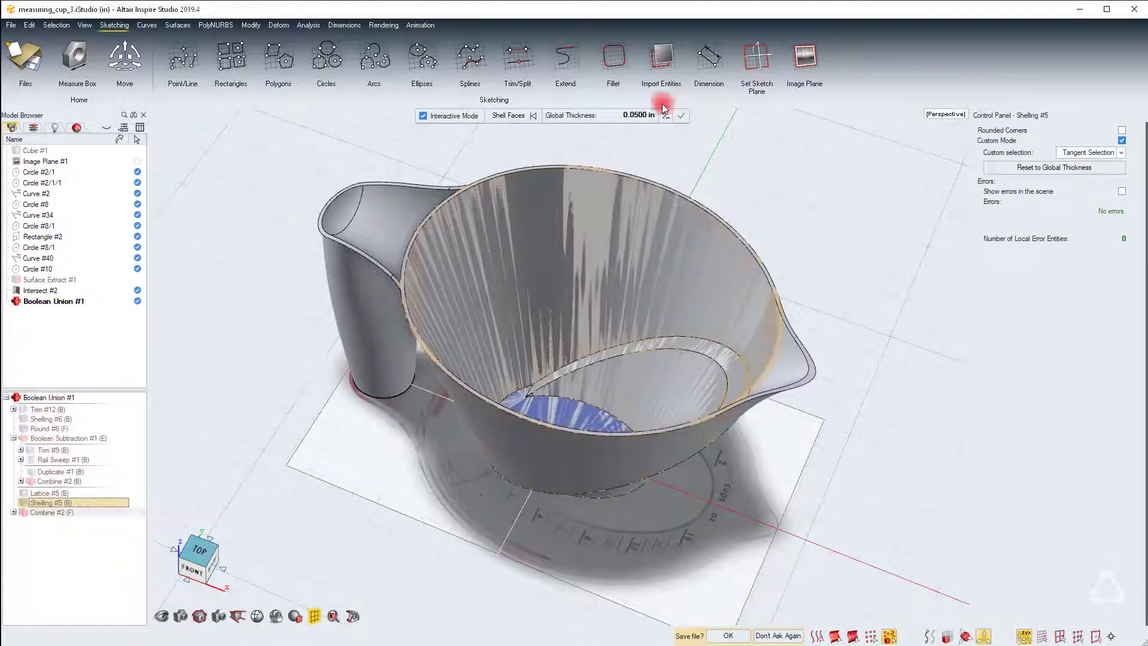
pyautogui.click(635, 115)
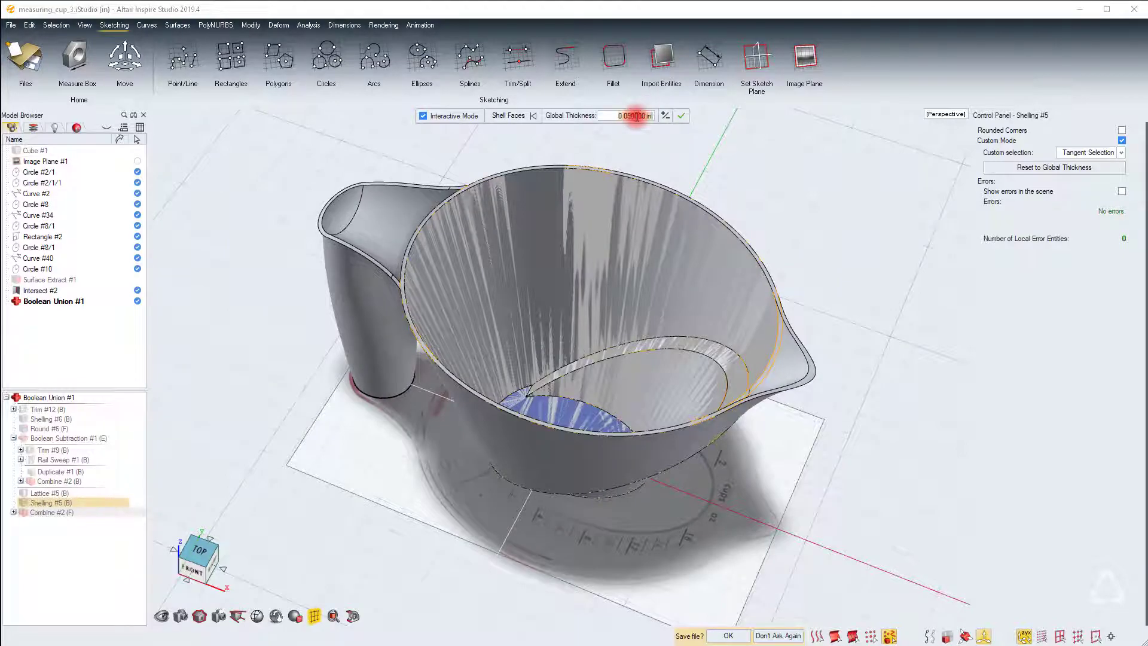
pyautogui.write('.75')
pyautogui.press('Return')
pyautogui.click(1122, 140)
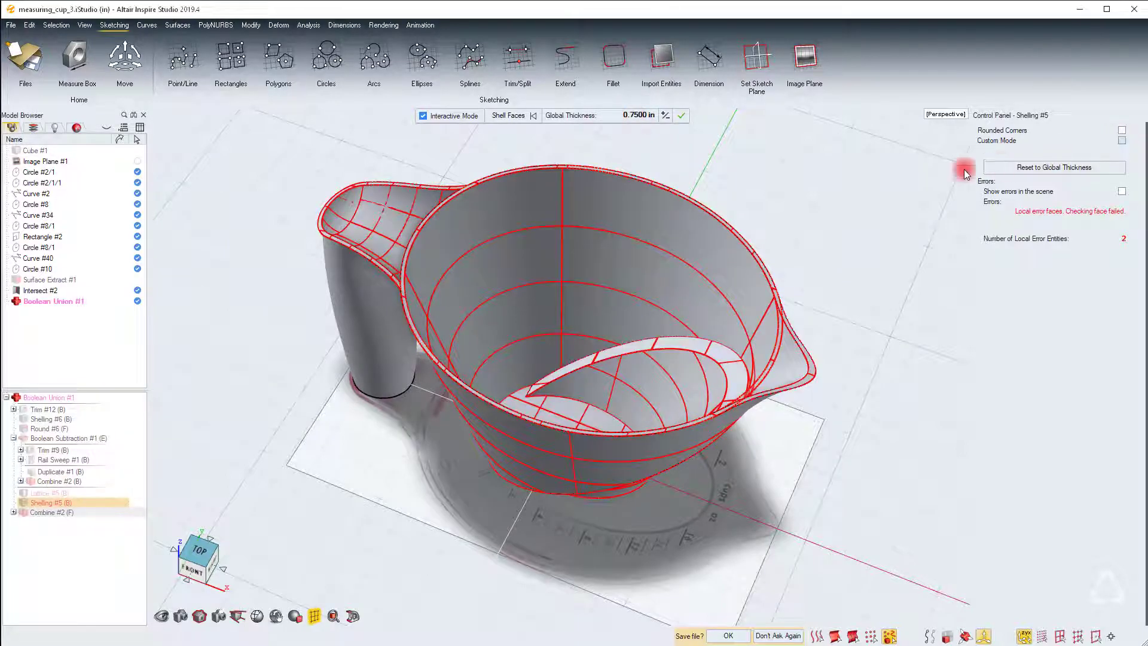
pyautogui.click(634, 116)
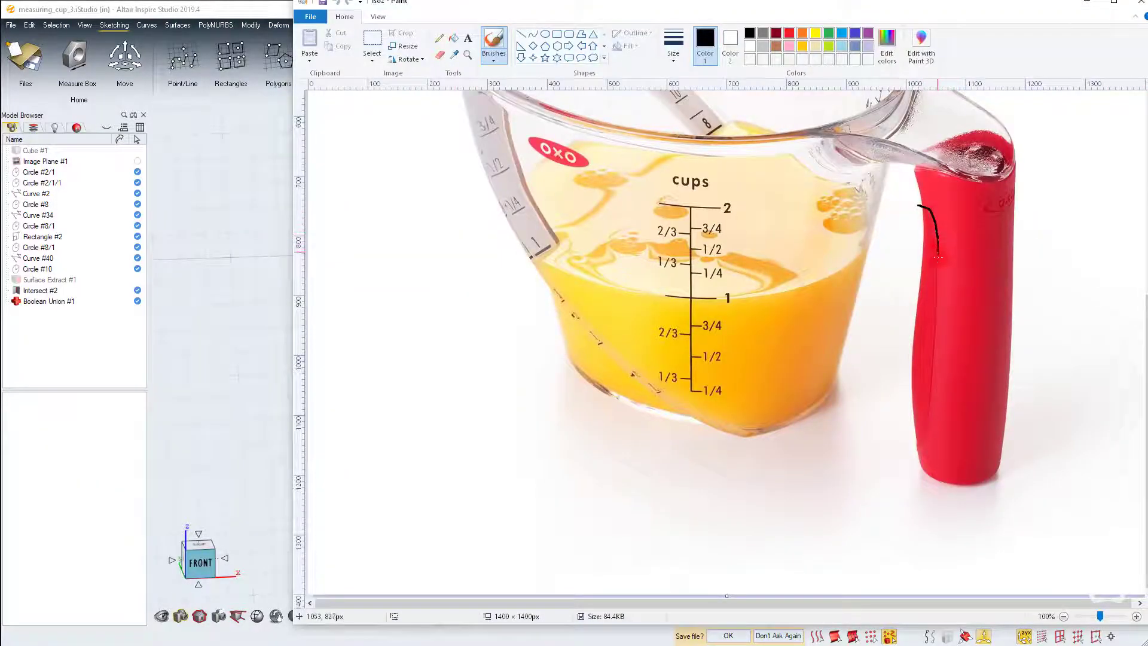
# Step: Switch to Paint and mark the inner grip area of the red handle on the measuring cup photo with a freehand bracket-shaped line
pyautogui.moveTo(922, 441); pyautogui.dragTo(893, 447)
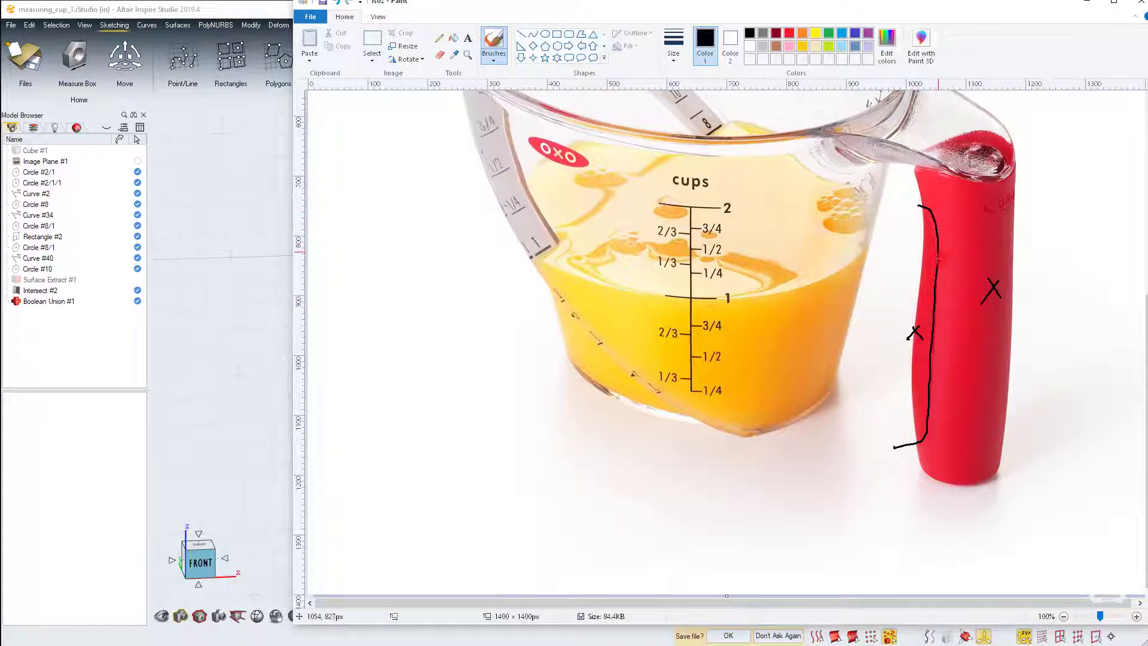
# Step: In the front view, draw a closed degree 3 control-point curve around the handle's inner grip area, extending into the gap beside the cup
pyautogui.click(199, 560)
pyautogui.click(198, 559)
pyautogui.scroll(4, 330, 282)
pyautogui.moveTo(561, 366); pyautogui.dragTo(564, 343, button='right')
pyautogui.press('alt')
pyautogui.click(382, 290)
pyautogui.click(551, 234)
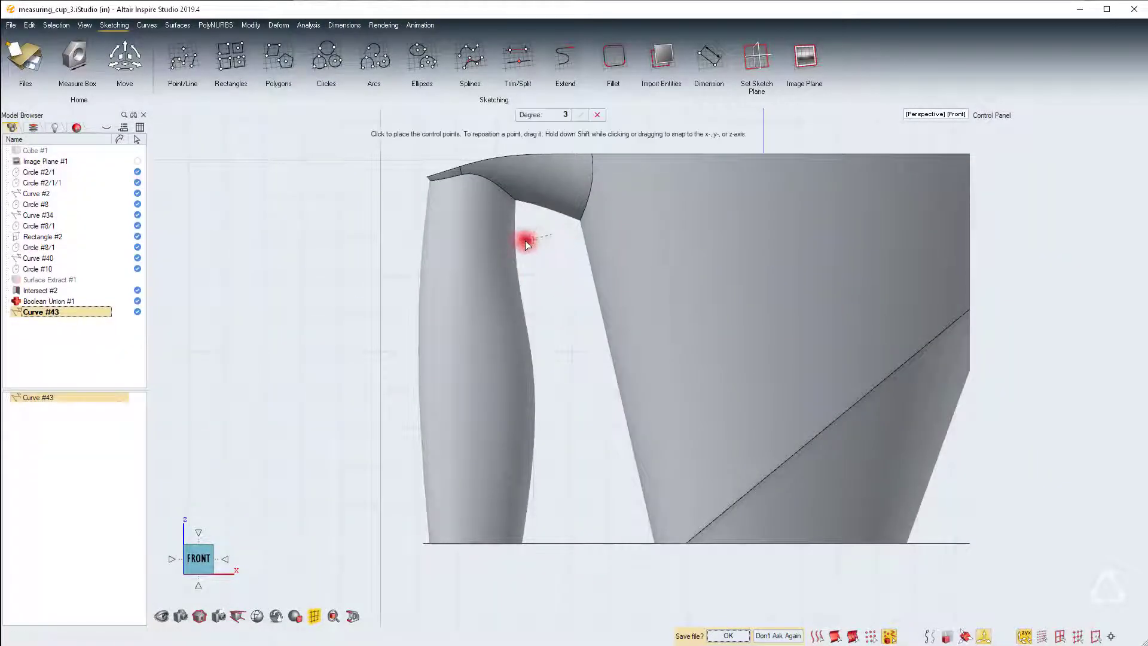
pyautogui.click(483, 428)
pyautogui.click(512, 508)
pyautogui.click(549, 518)
pyautogui.click(583, 448)
pyautogui.click(594, 348)
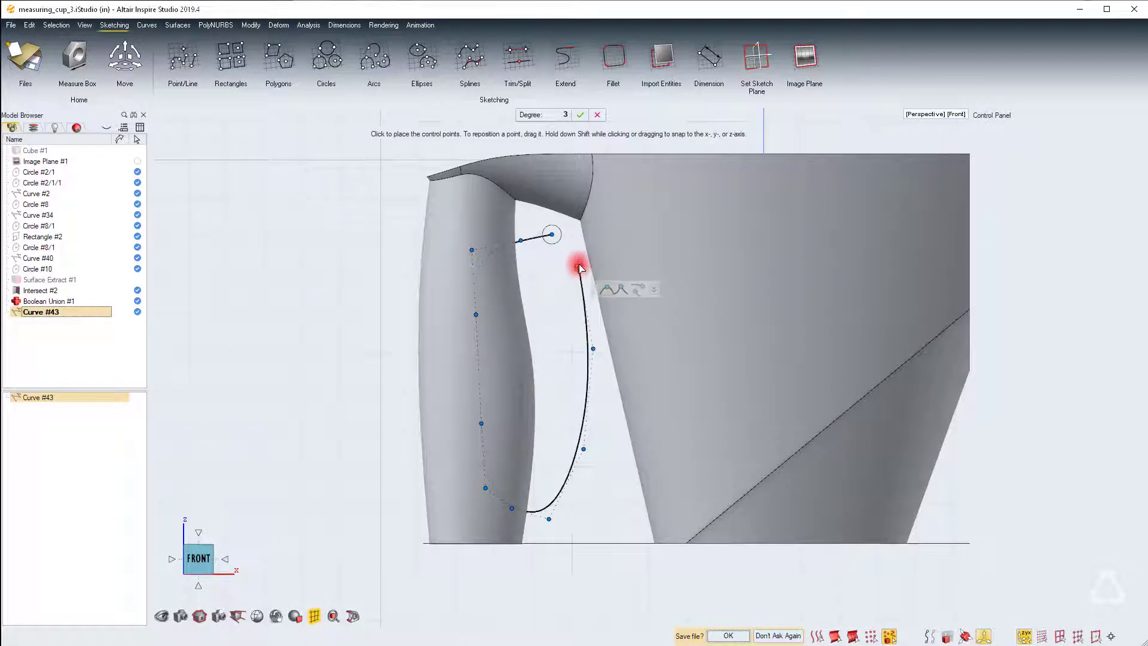
pyautogui.click(552, 235)
# Step: Project the closed grip curve onto the handle's surface
pyautogui.rightClick(558, 257)
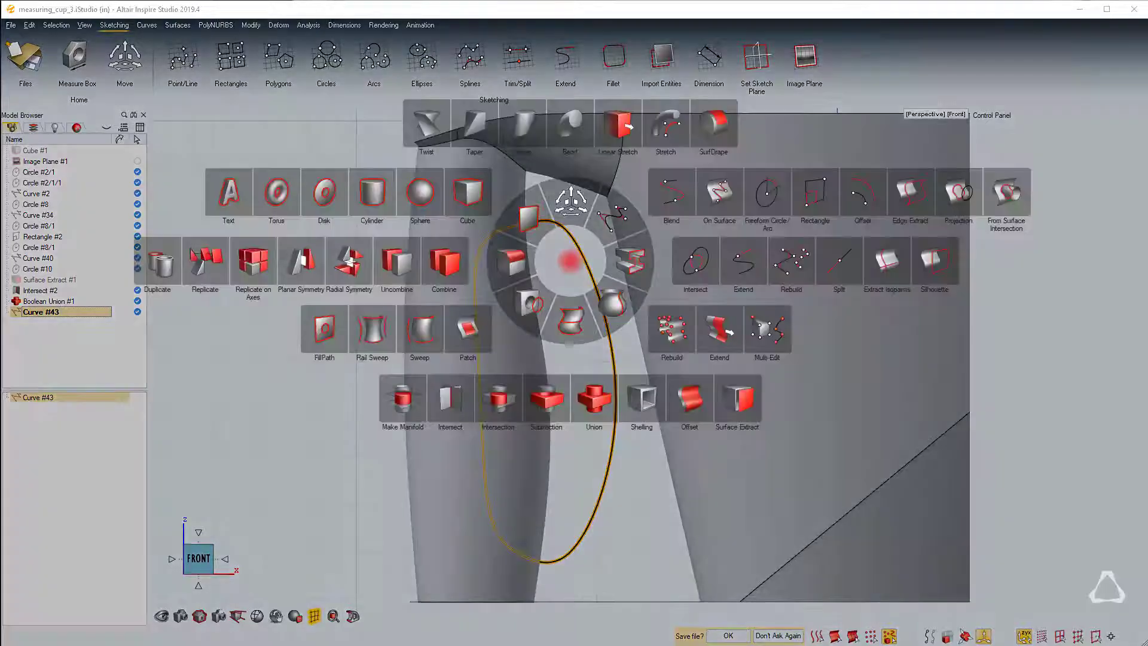
pyautogui.click(954, 203)
pyautogui.click(558, 225)
pyautogui.click(464, 270)
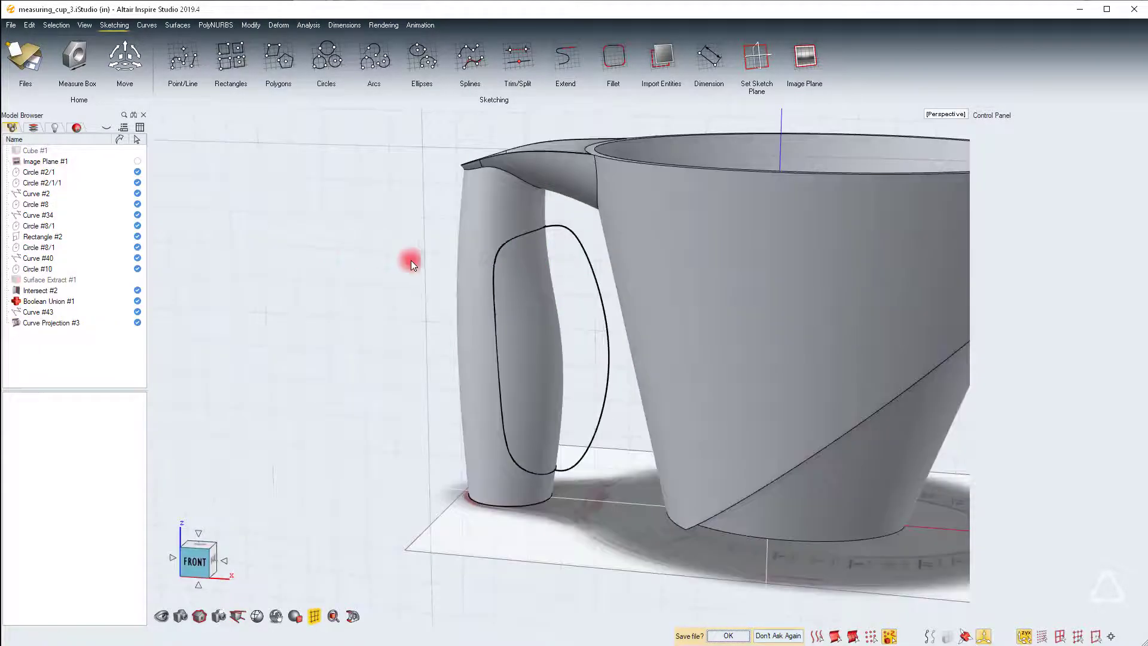
# Step: Draw a small circle with a 0.05 in diameter in the empty space beside the handle
pyautogui.press('space')
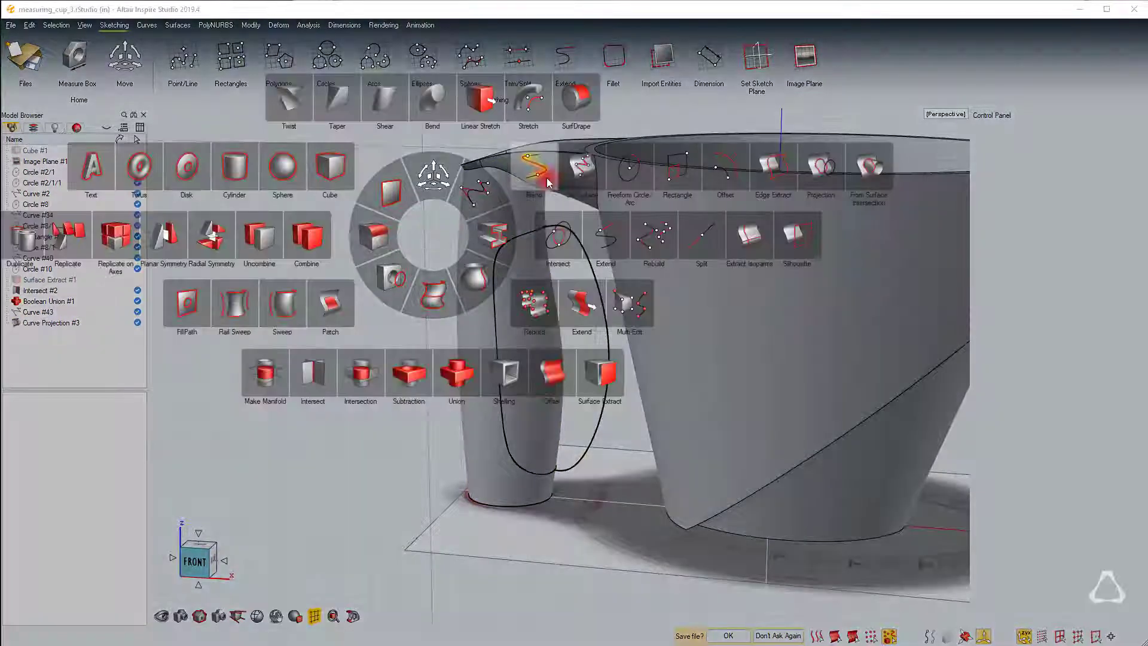
pyautogui.click(636, 172)
pyautogui.click(296, 245)
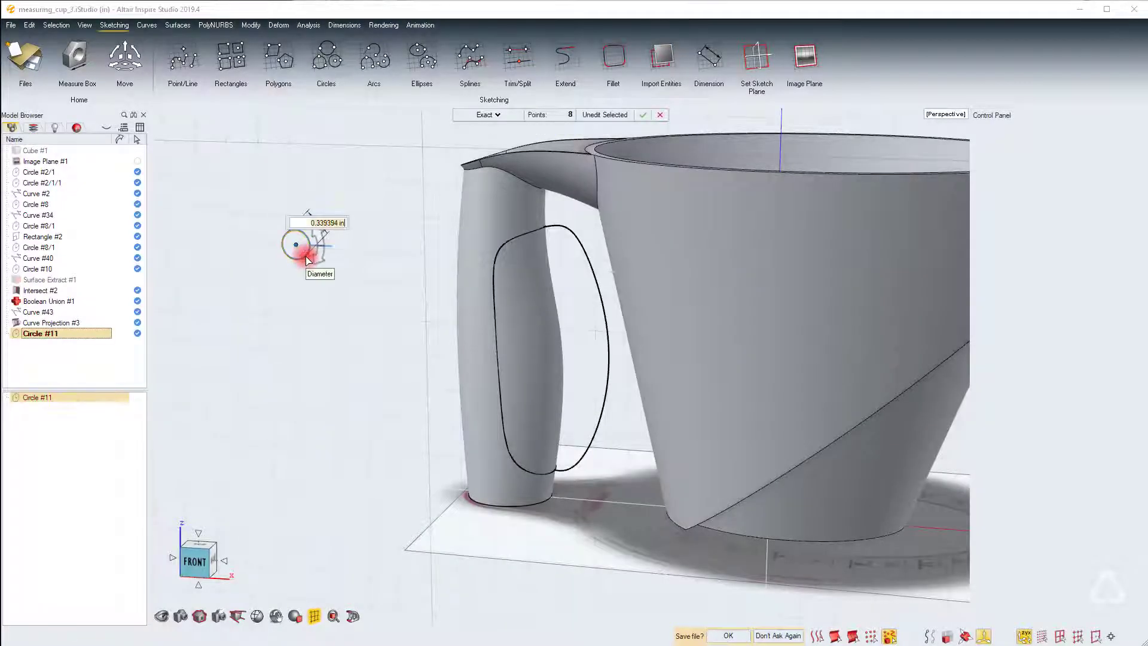
pyautogui.write('0.05')
pyautogui.press('Return')
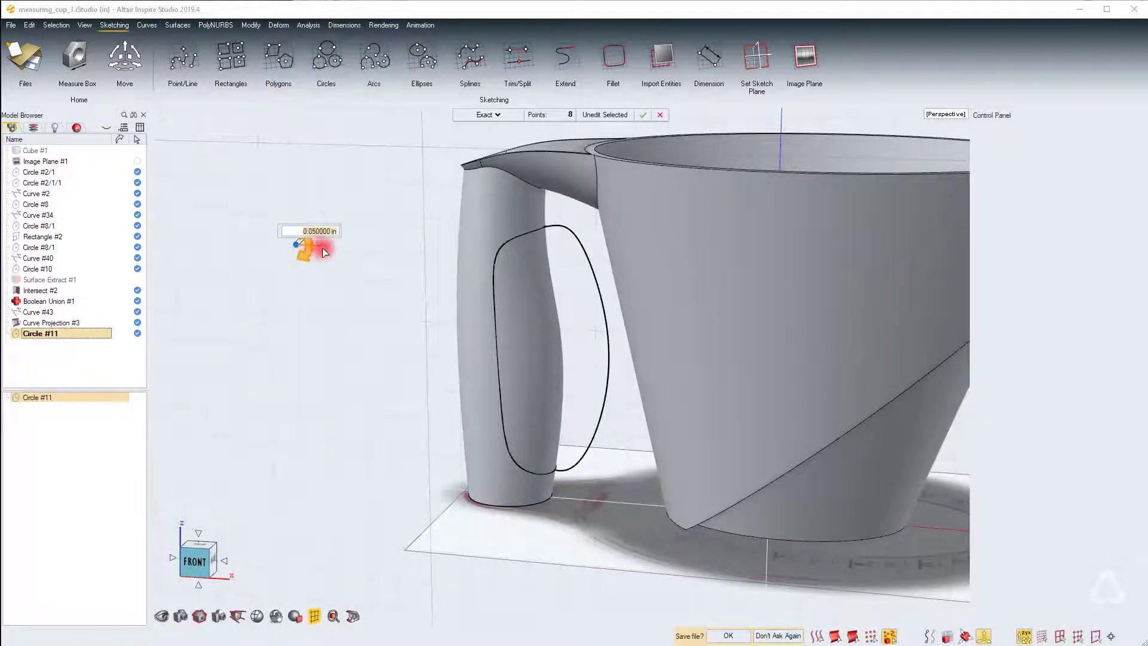
# Step: Sweep the small circle along the projected grip curve on the handle, with auto-alignment on
pyautogui.moveTo(433, 201); pyautogui.dragTo(330, 311, button='right')
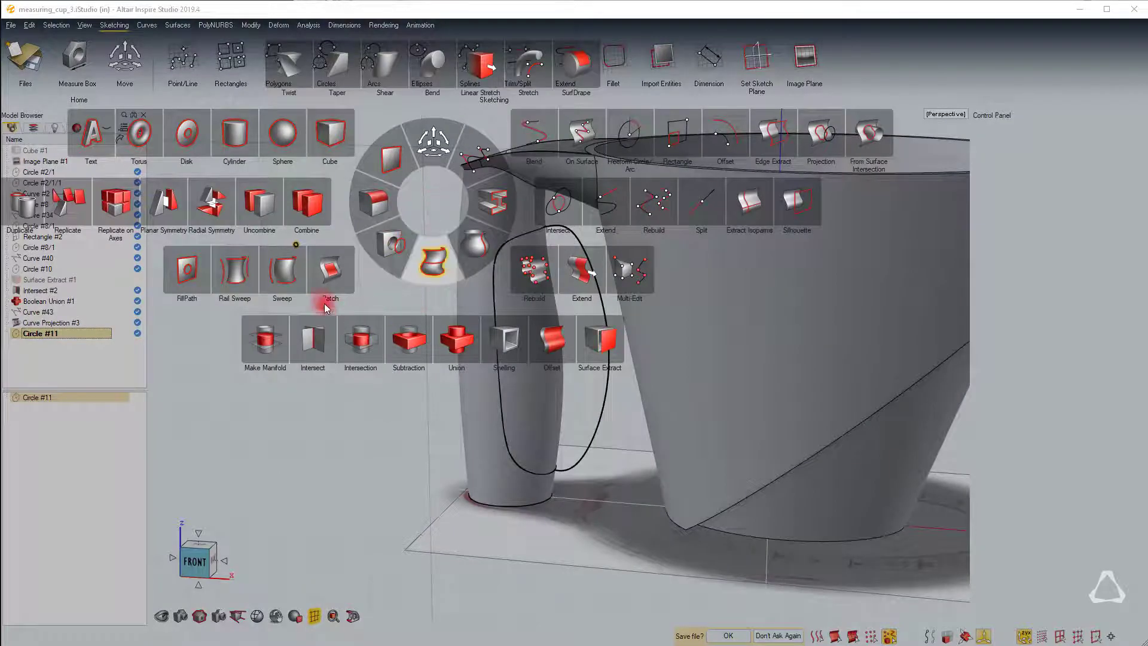
pyautogui.click(286, 270)
pyautogui.moveTo(346, 209); pyautogui.dragTo(481, 216, button='middle')
pyautogui.scroll(-4, 481, 216)
pyautogui.scroll(5, 431, 296)
pyautogui.scroll(3, 455, 316)
pyautogui.click(433, 251)
pyautogui.scroll(-3, 526, 269)
pyautogui.moveTo(700, 245); pyautogui.dragTo(547, 245, button='right')
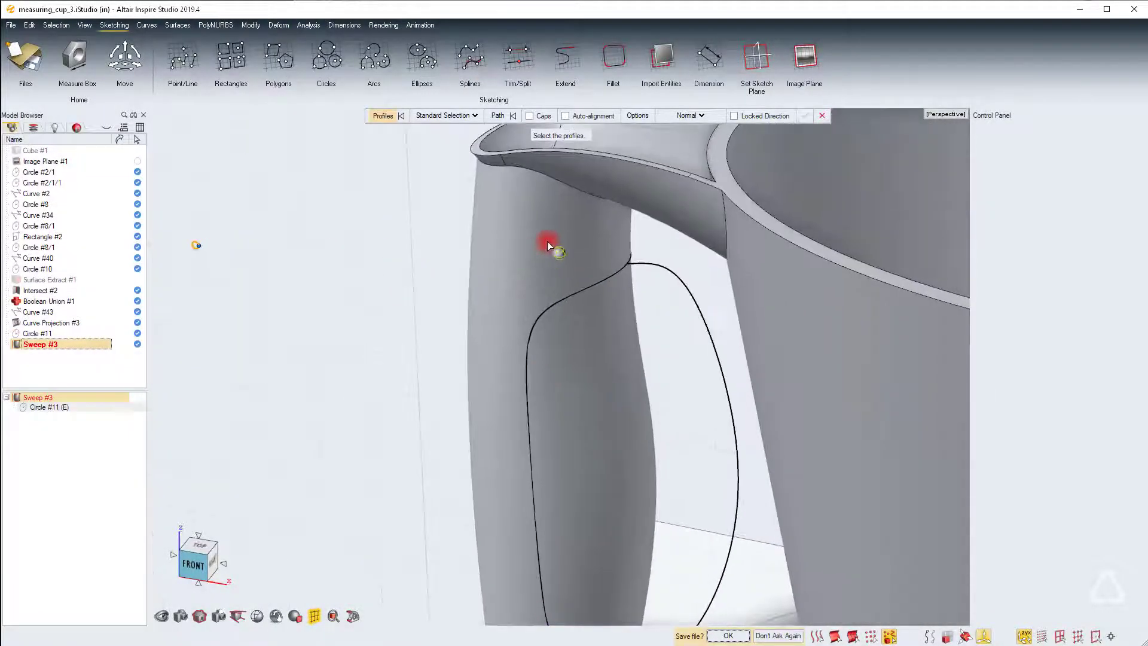
pyautogui.click(586, 288)
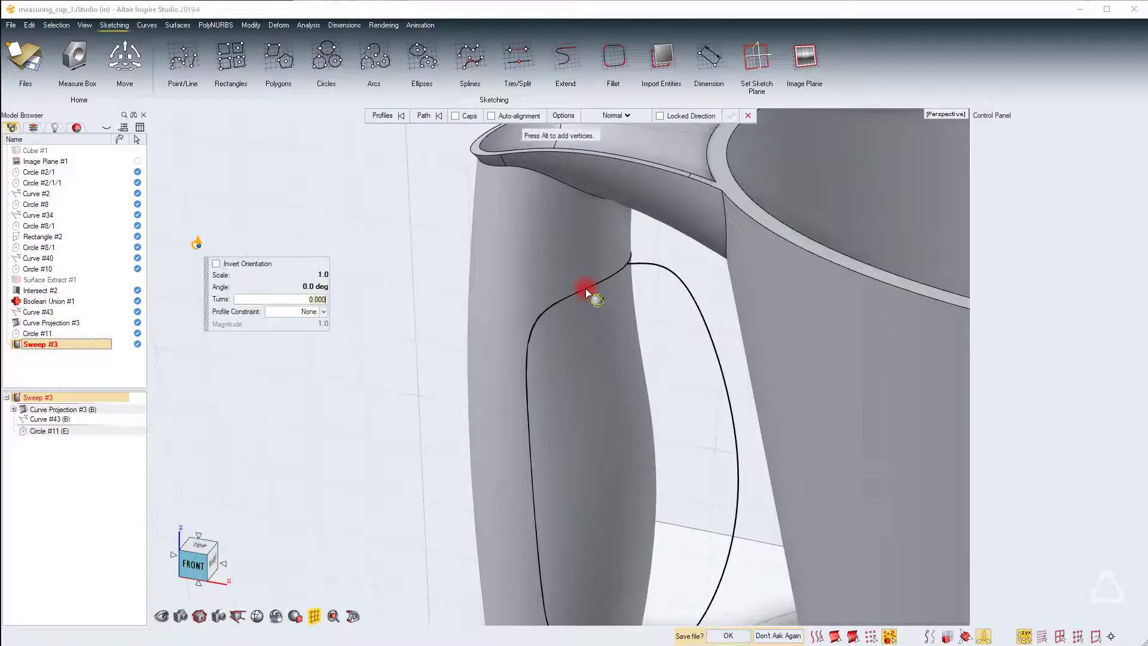
pyautogui.click(522, 116)
pyautogui.click(752, 115)
# Step: Cut the swept tube from the handle with a Boolean Subtraction to form the grip groove
pyautogui.rightClick(423, 193)
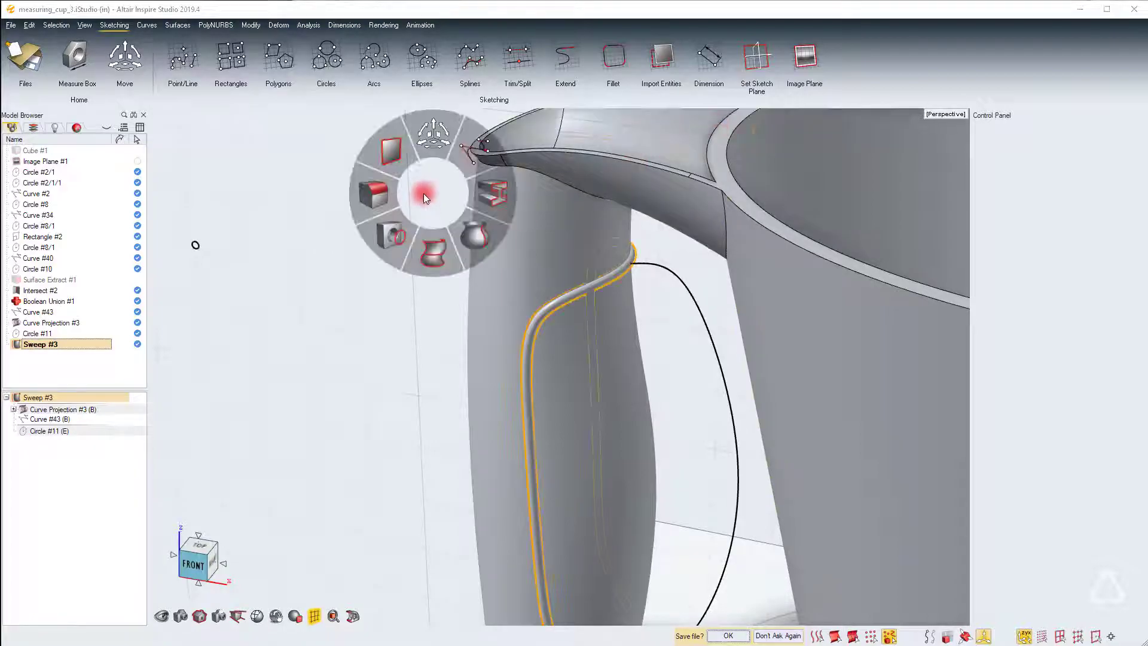
pyautogui.click(409, 329)
pyautogui.click(556, 229)
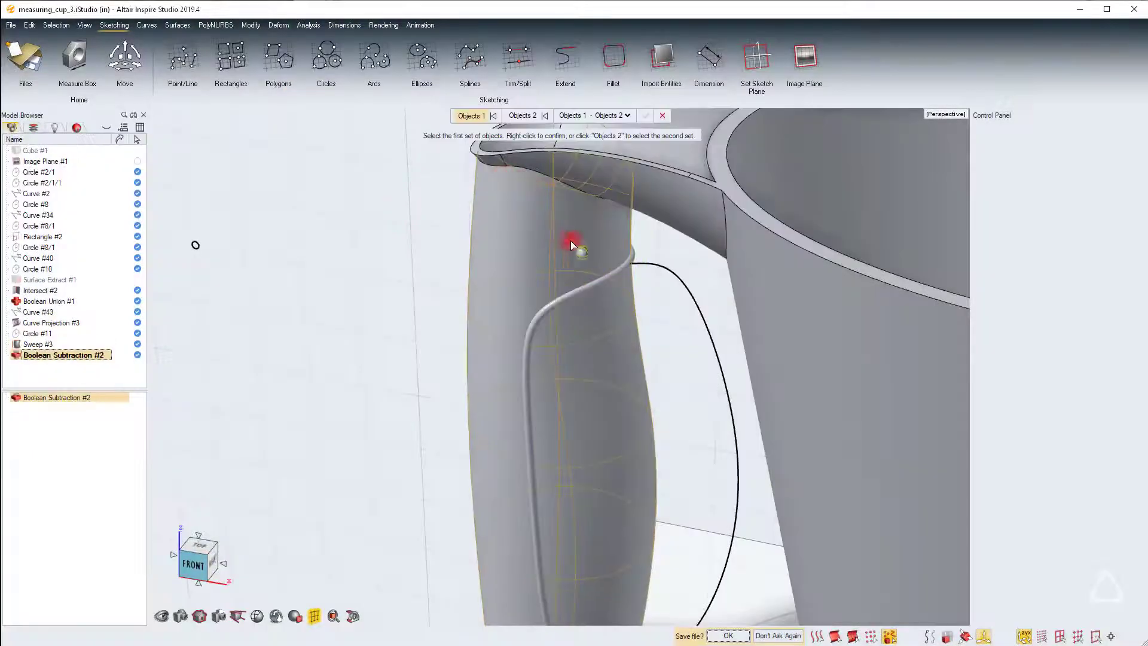
pyautogui.click(403, 211)
pyautogui.rightClick(403, 207)
pyautogui.click(595, 284)
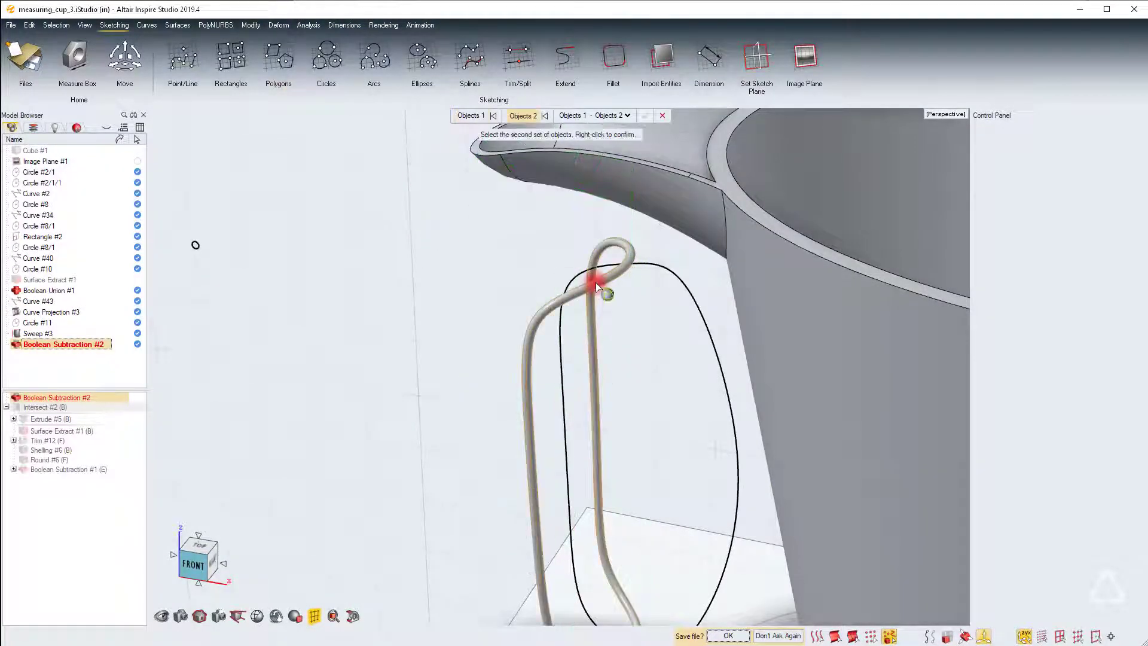
pyautogui.rightClick(435, 238)
# Step: Round the edges of the grip groove on the handle with a constant 0.05 in radius
pyautogui.scroll(-5, 425, 257)
pyautogui.scroll(8, 457, 311)
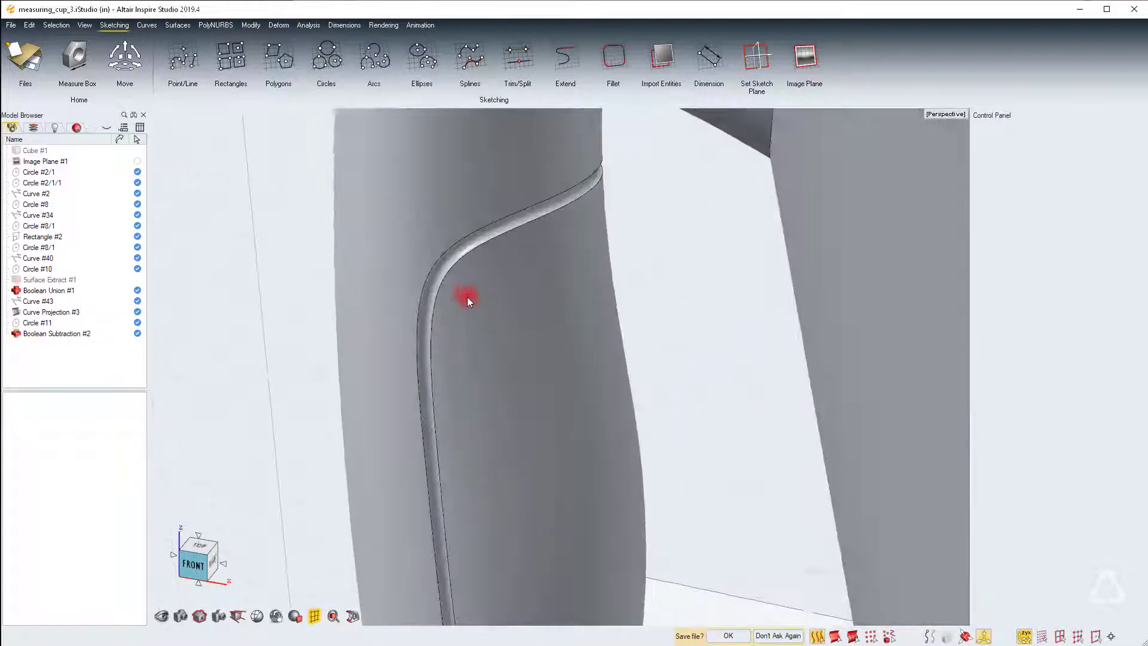
pyautogui.rightClick(432, 265)
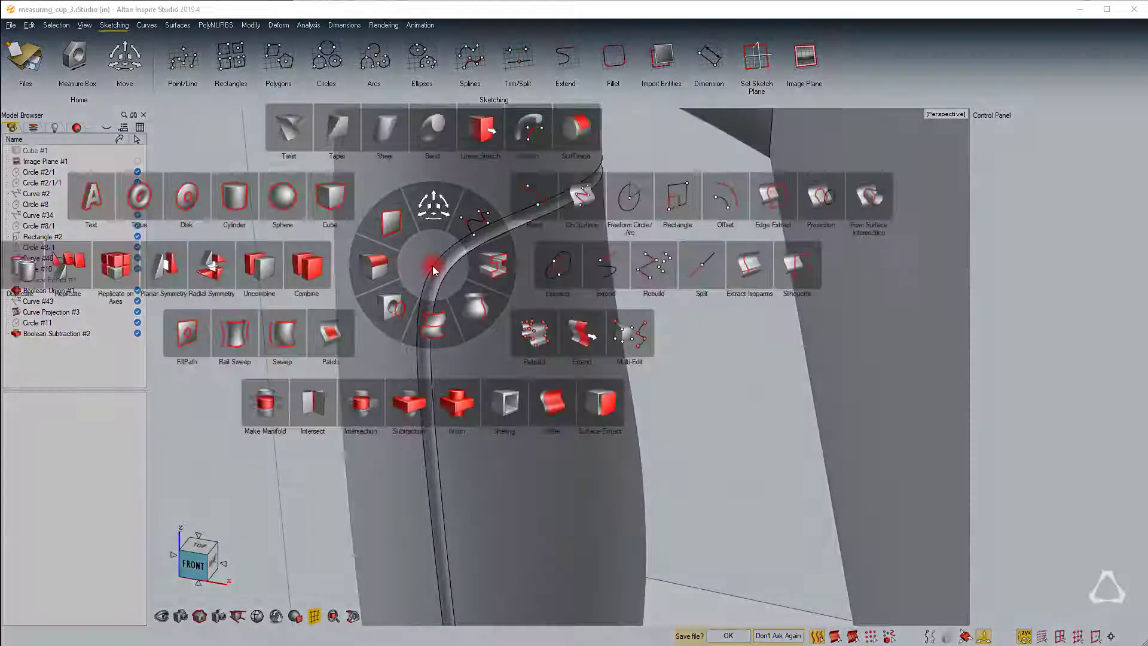
pyautogui.click(385, 265)
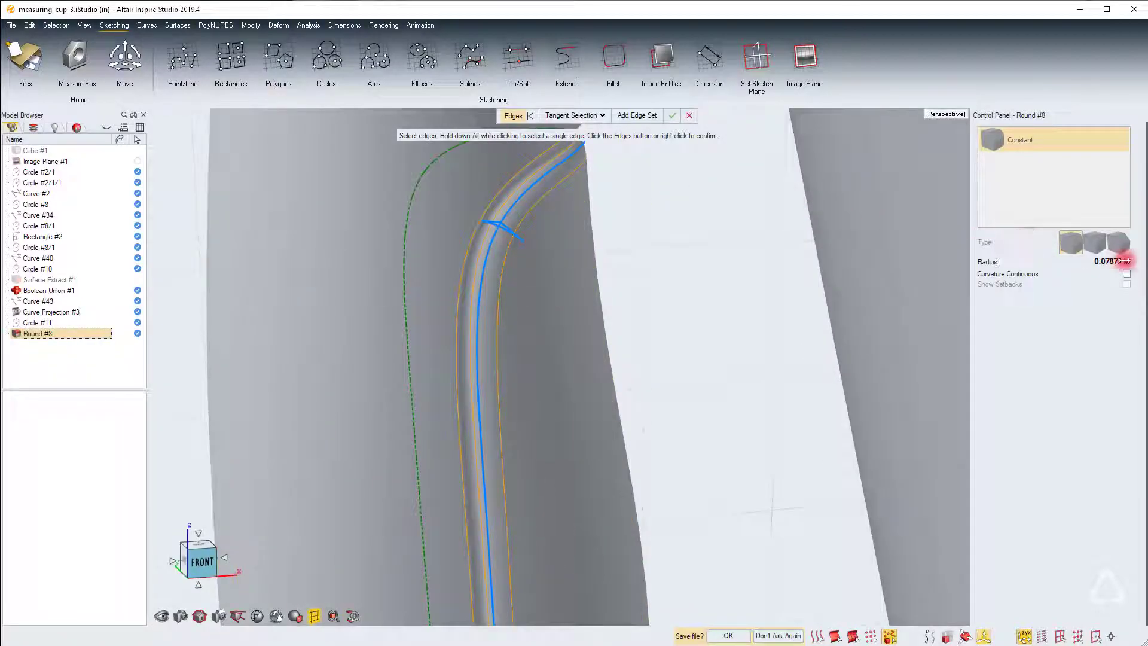
pyautogui.press('Return')
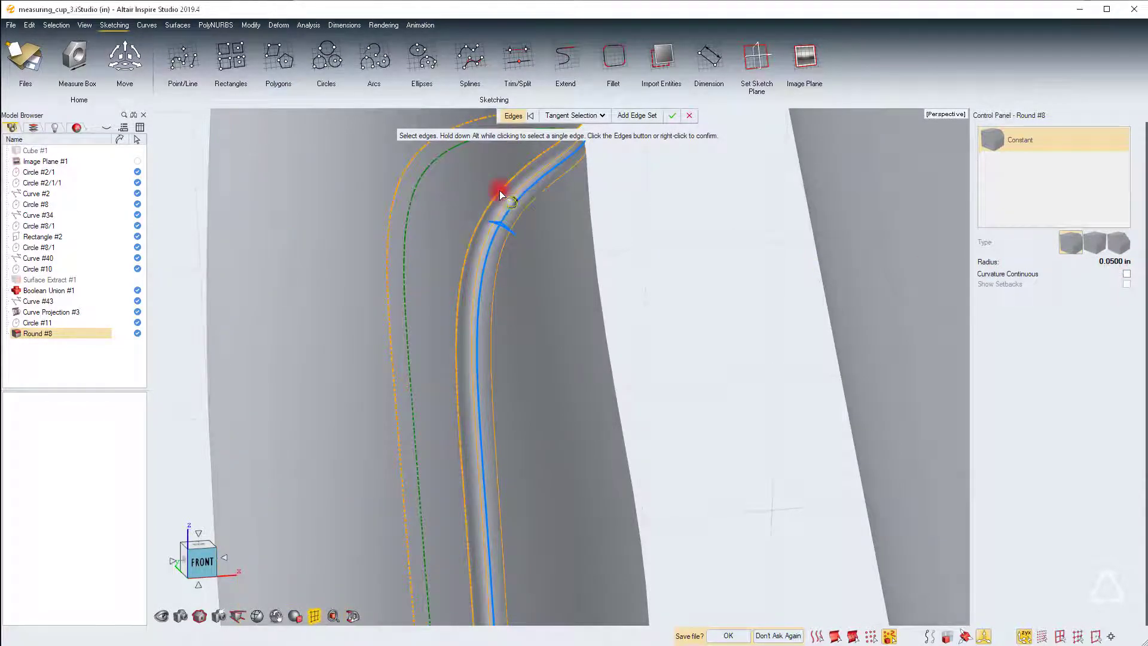
pyautogui.click(670, 116)
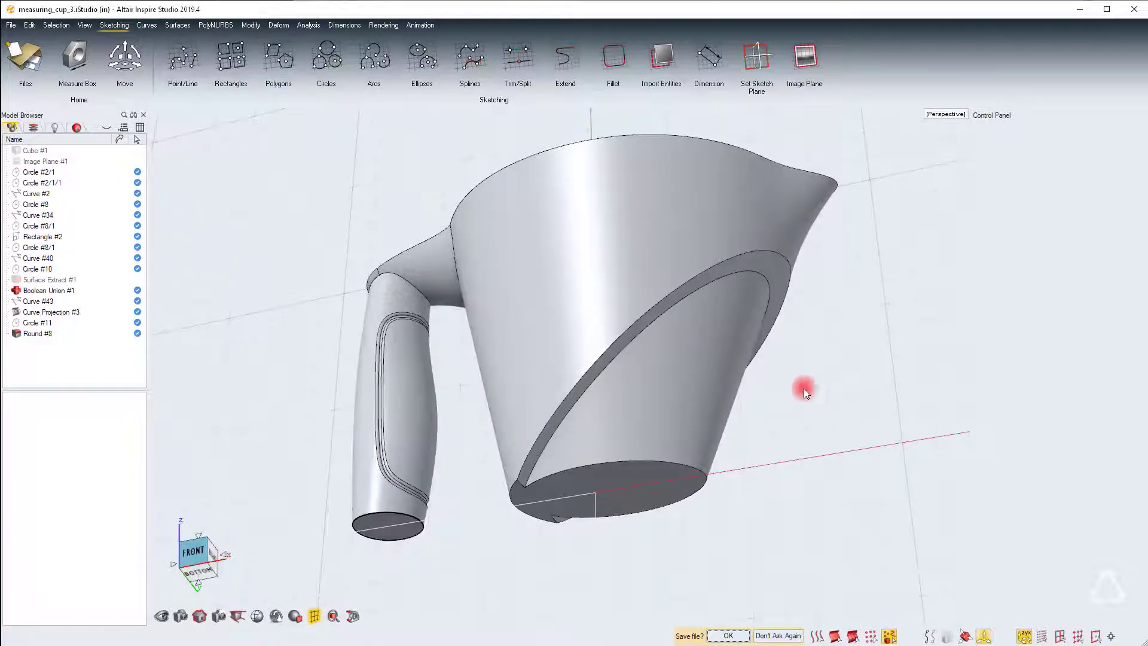
# Step: Start a constant Round of 0.04 in on the cup's outer base edge and include the outer edges of the slanted band
pyautogui.press('space')
pyautogui.click(625, 388)
pyautogui.scroll(5, 597, 525)
pyautogui.click(568, 482)
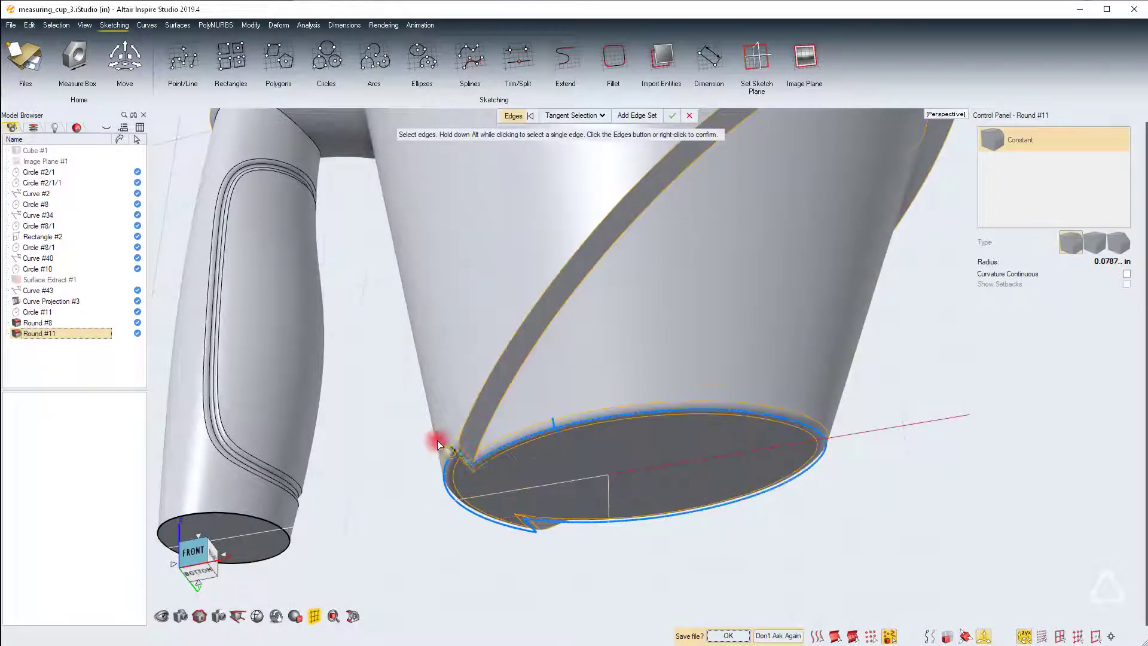
pyautogui.click(1108, 261)
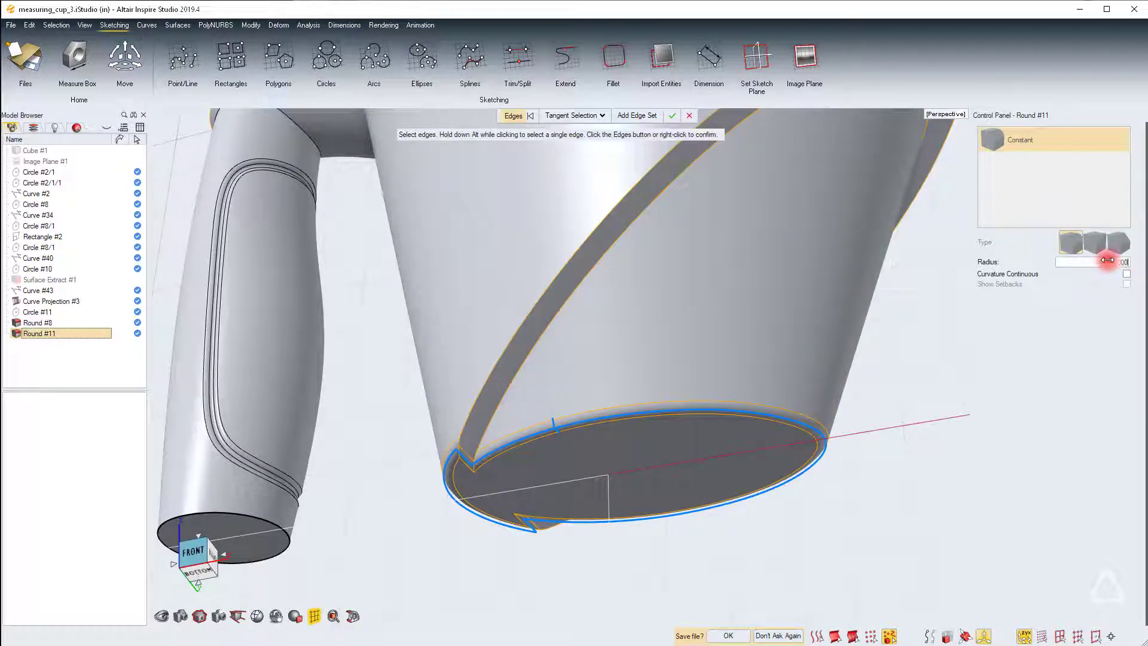
pyautogui.write('0.04')
pyautogui.press('Return')
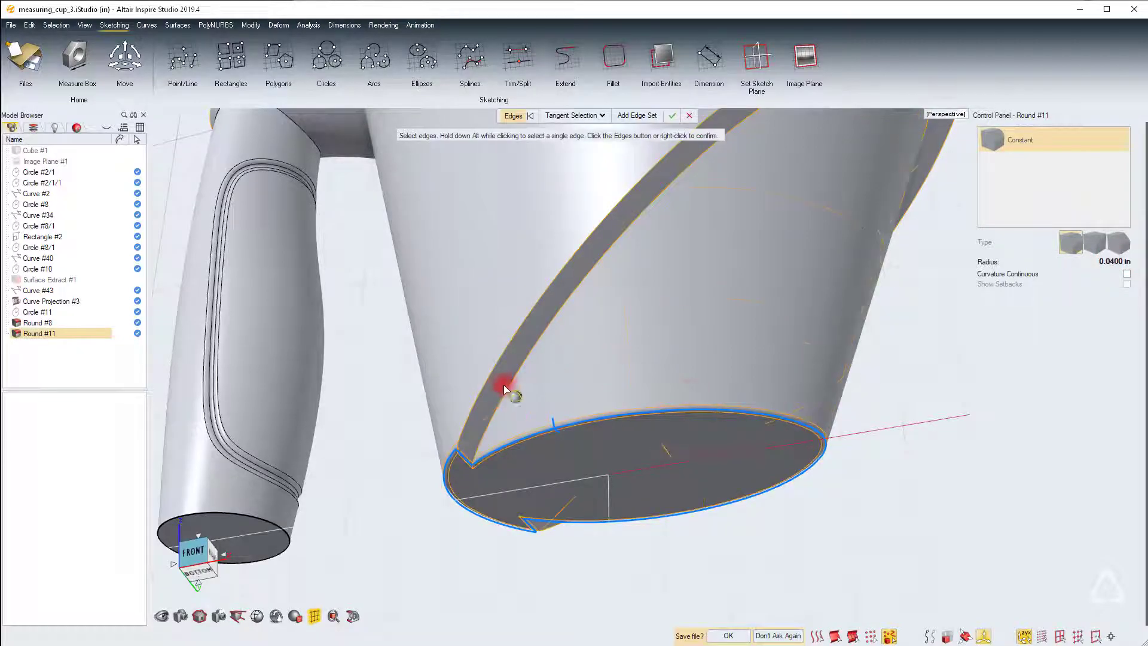
pyautogui.click(444, 448)
pyautogui.moveTo(443, 448); pyautogui.dragTo(751, 246, button='right')
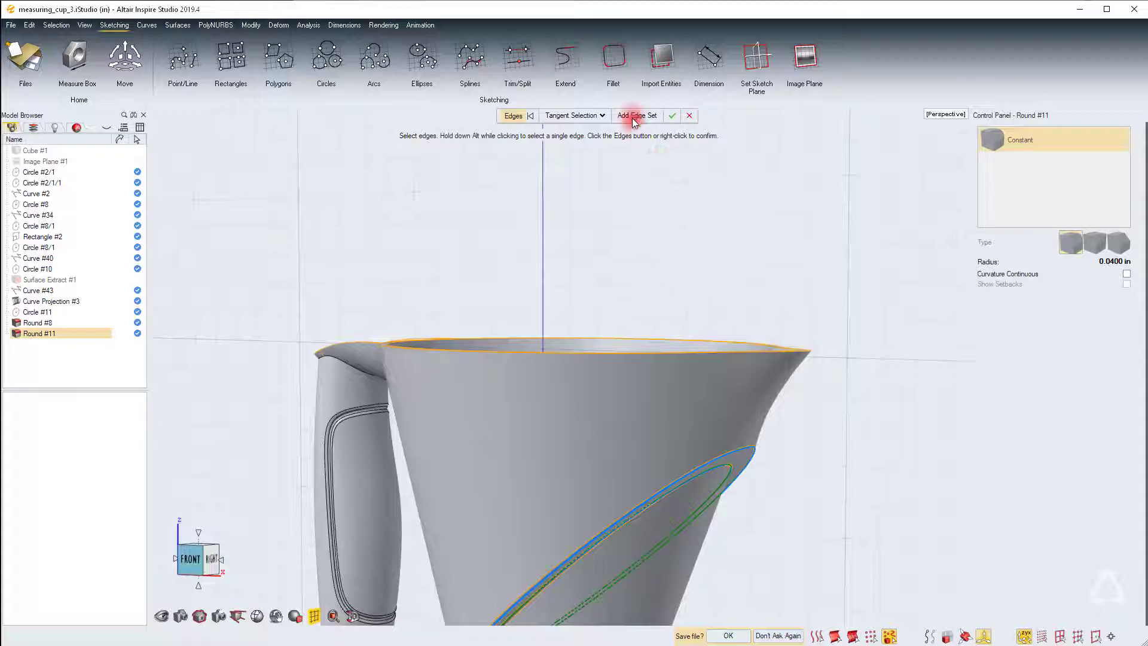
# Step: Add a second 0.04 in edge set for the inner edges of the cup's floor and slanted band, and apply the Round
pyautogui.moveTo(772, 186); pyautogui.dragTo(562, 365, button='middle')
pyautogui.scroll(3, 611, 407)
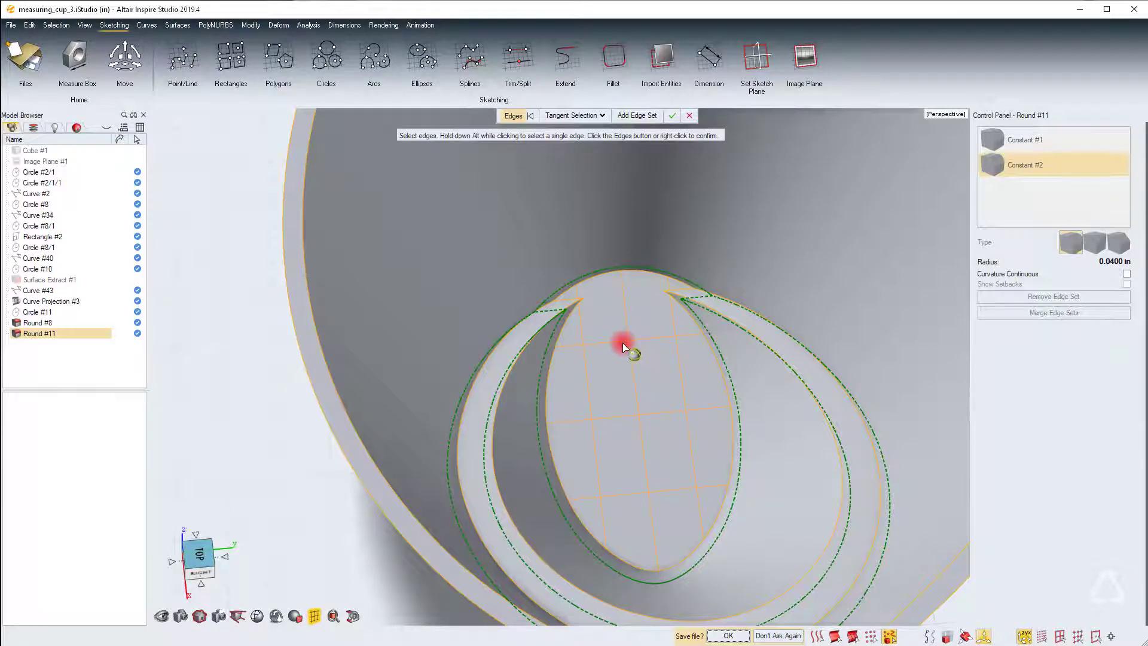
pyautogui.click(623, 343)
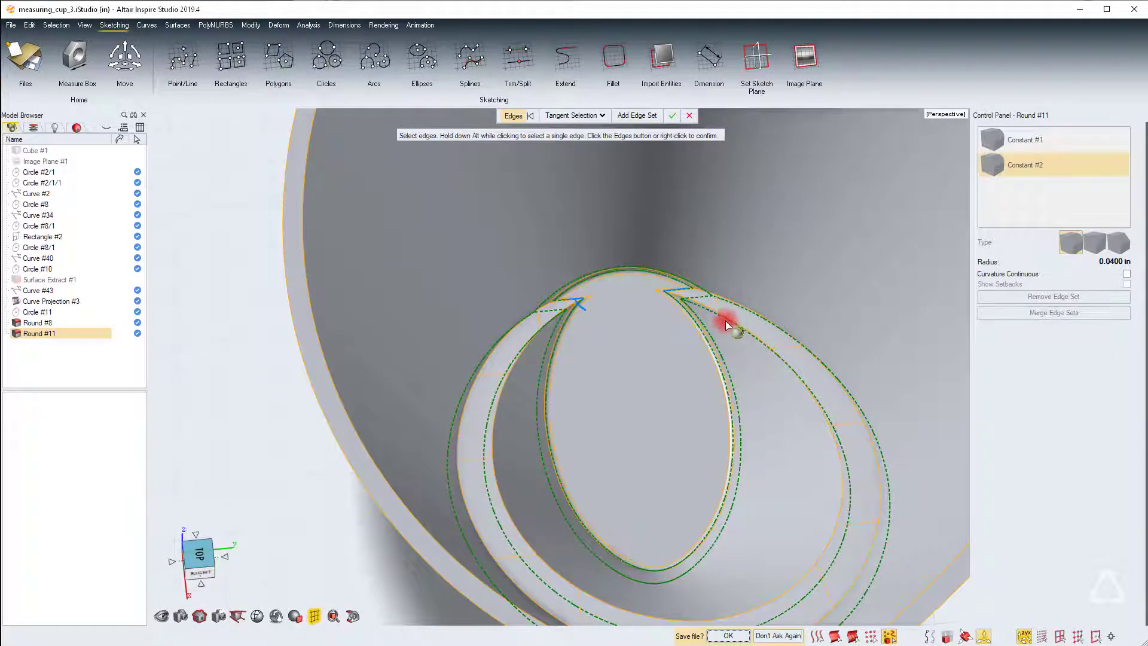
pyautogui.scroll(-3, 521, 494)
pyautogui.scroll(-5, 641, 326)
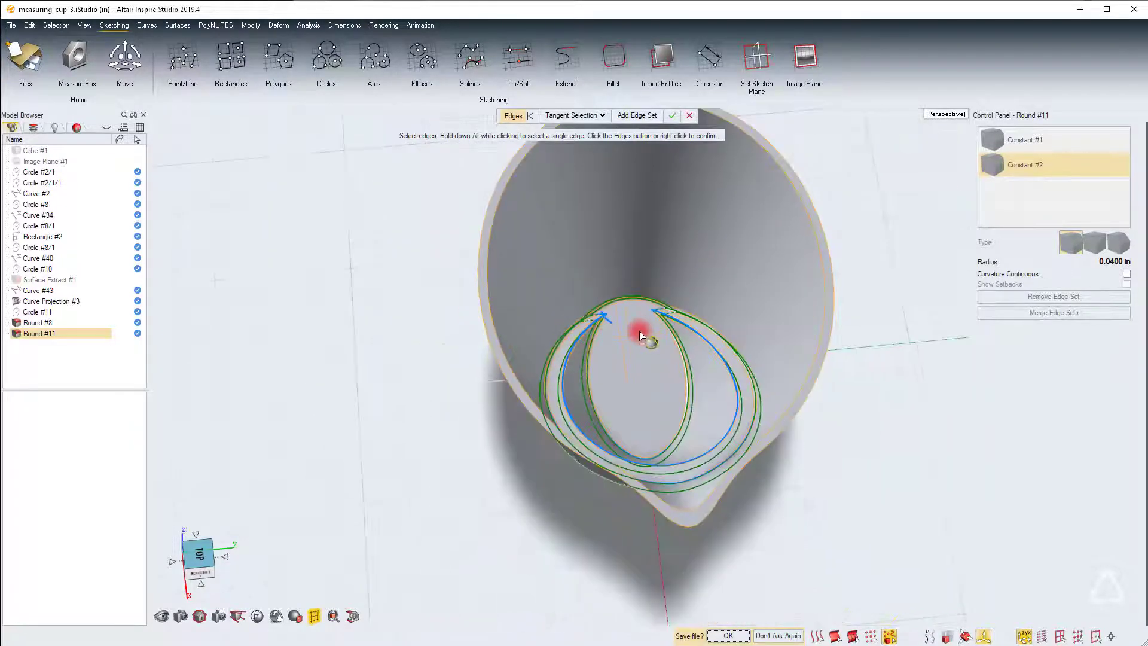
pyautogui.click(671, 116)
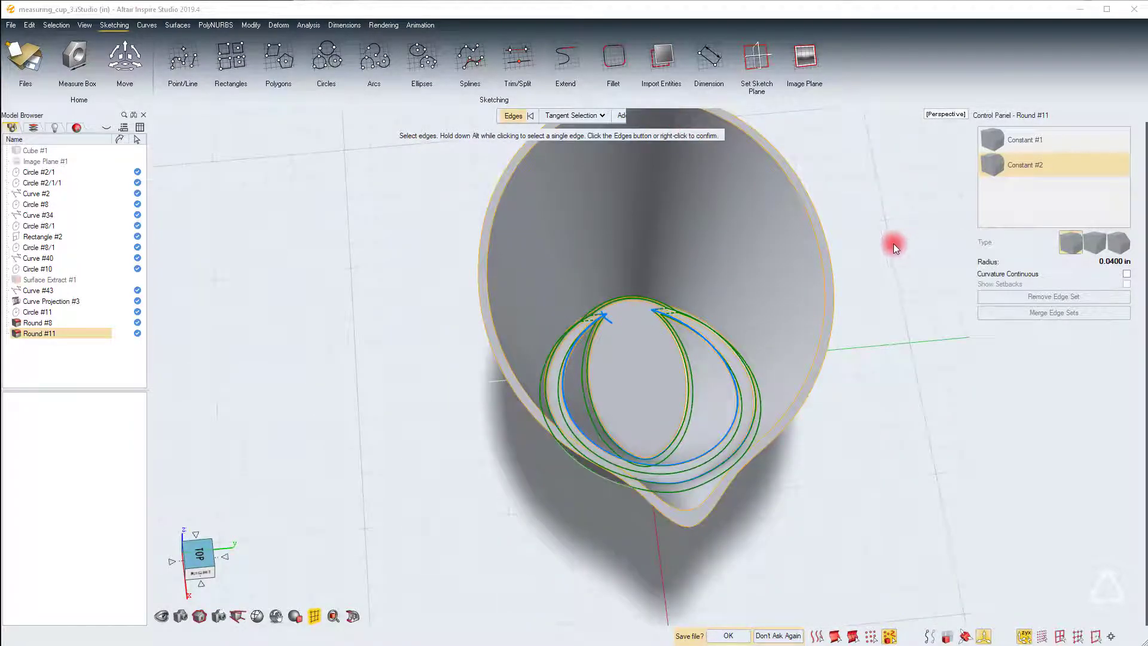
# Step: Start a Round on the upper joint edge between the cup wall and the handle's top piece with a 0.1 in radius
pyautogui.moveTo(879, 276); pyautogui.dragTo(745, 222, button='right')
pyautogui.press('space')
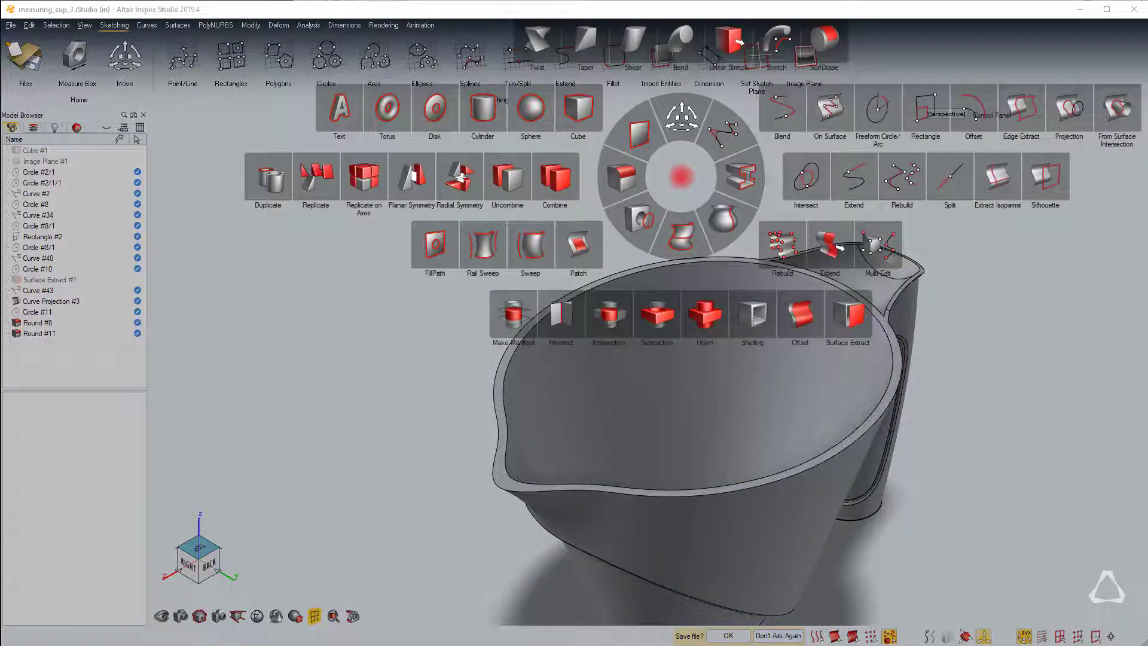
pyautogui.click(630, 177)
pyautogui.moveTo(562, 367); pyautogui.dragTo(634, 558, button='right')
pyautogui.scroll(5, 632, 554)
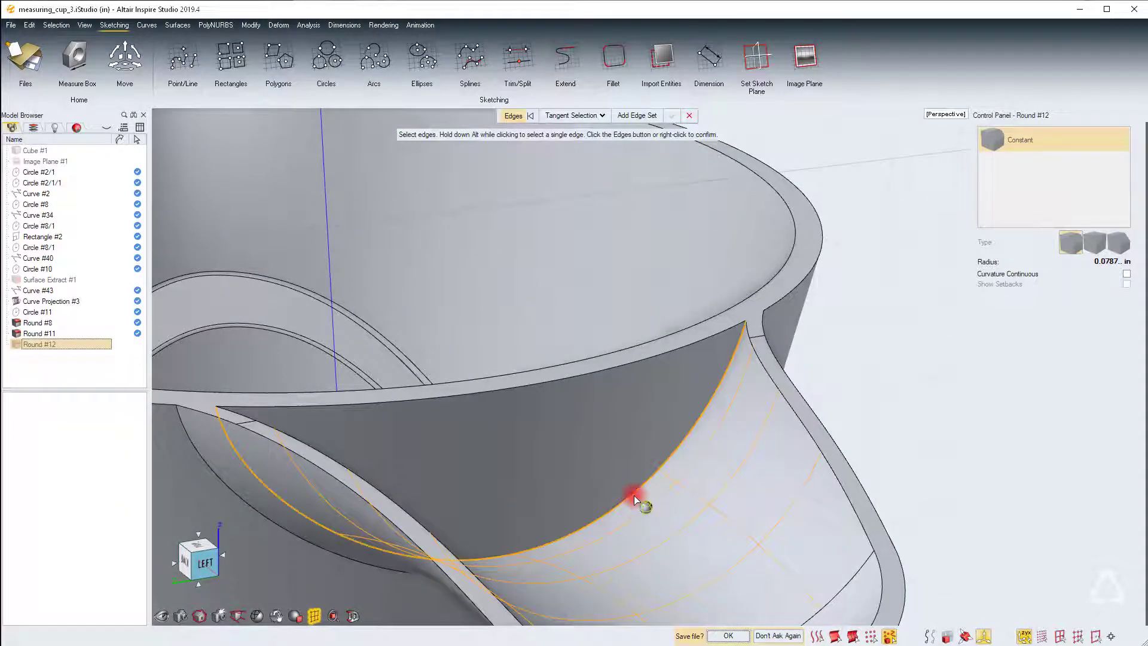
pyautogui.click(635, 500)
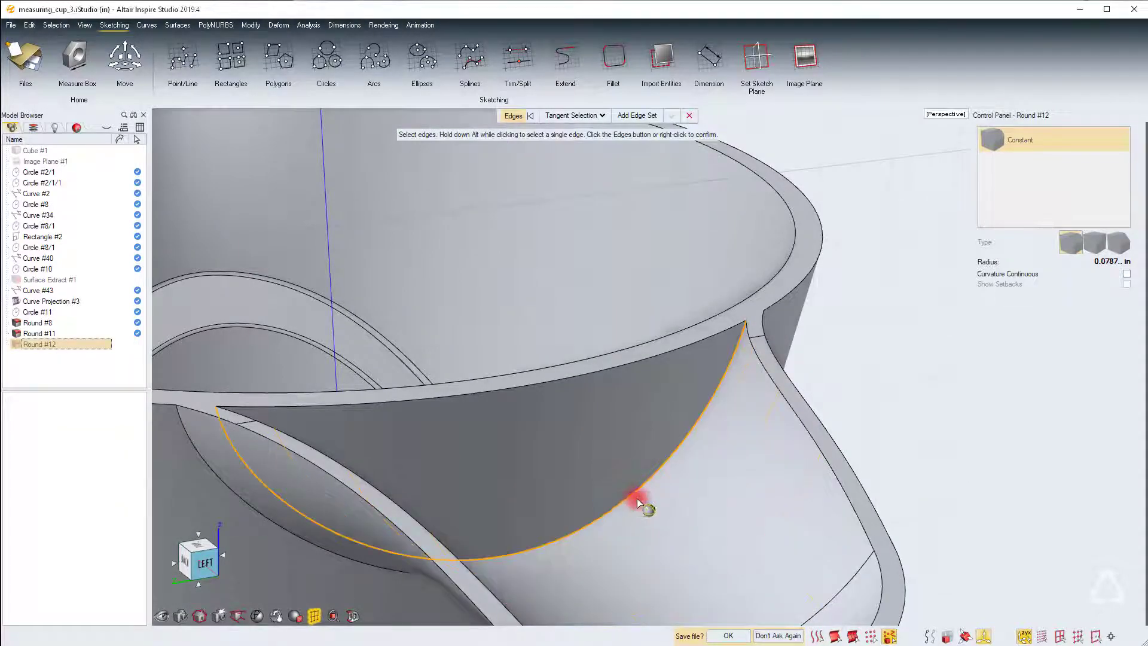
pyautogui.rightClick(791, 436)
pyautogui.scroll(-5, 791, 434)
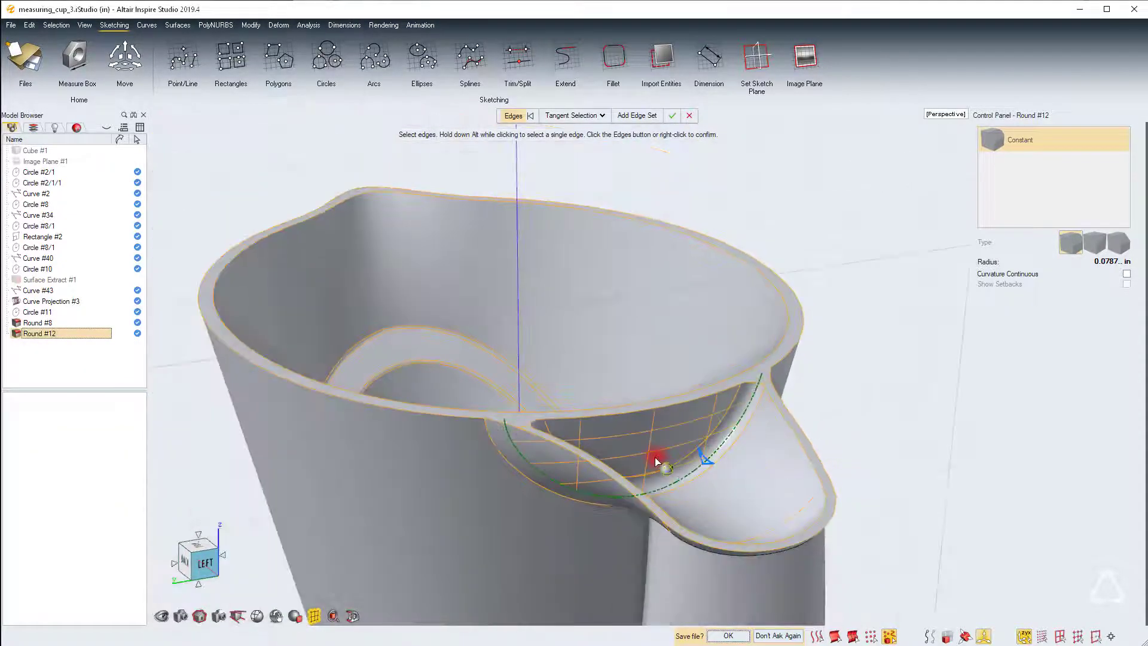
pyautogui.moveTo(705, 458); pyautogui.dragTo(734, 410)
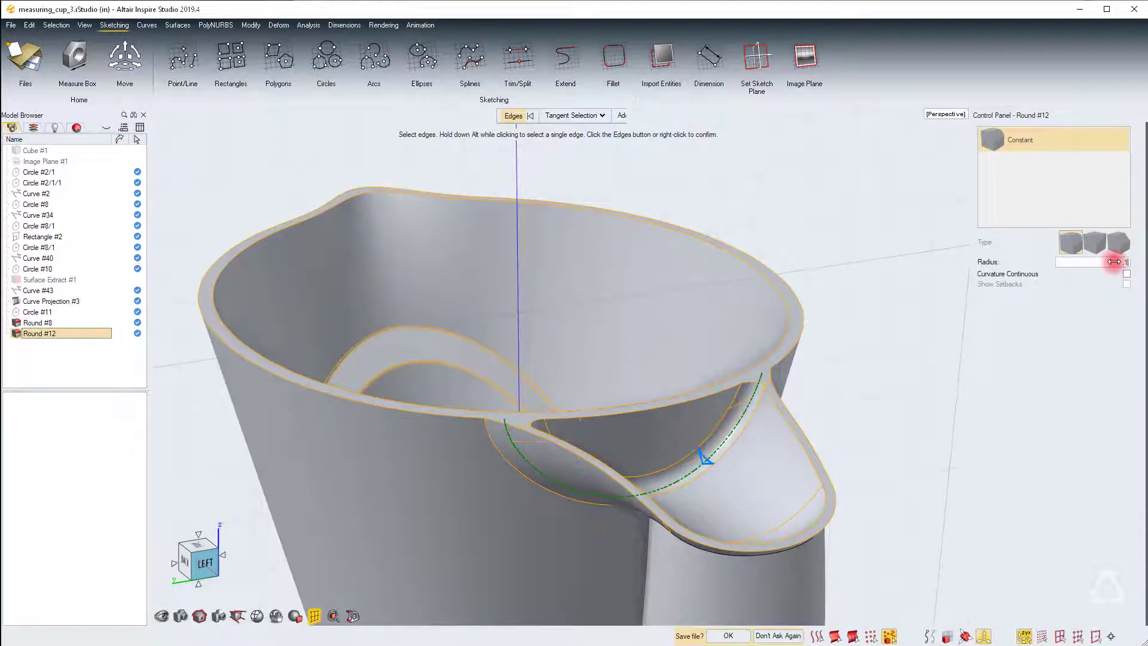
# Step: Add a second edge set for the joint edge beneath the handle's top piece with a 0.2 in radius, and apply the Round
pyautogui.click(624, 114)
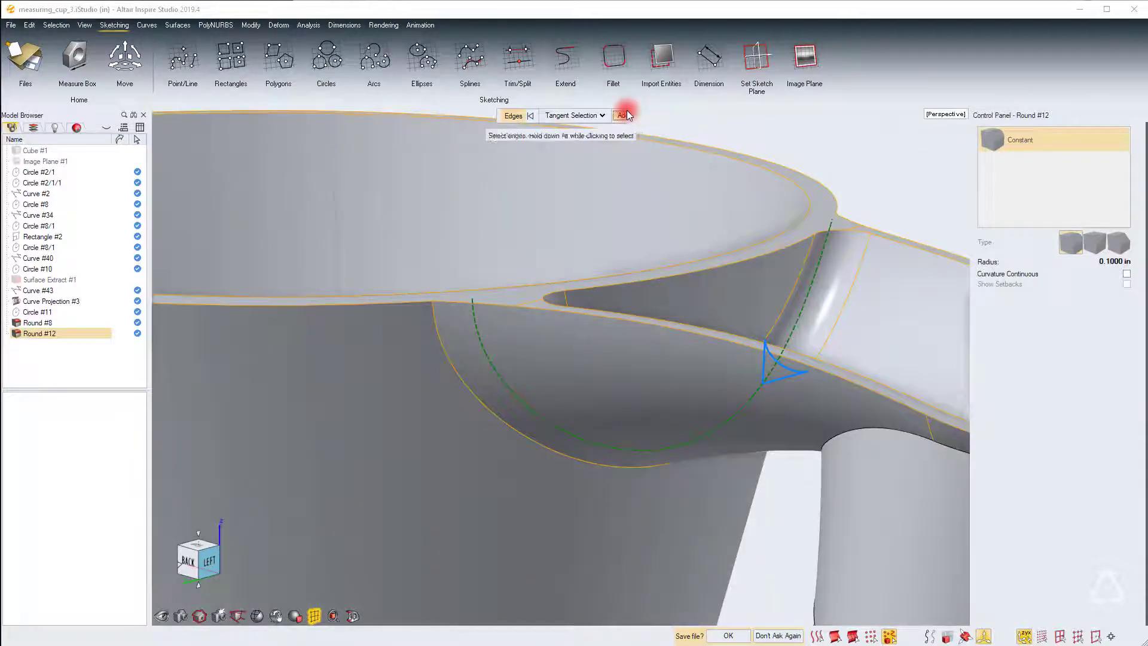
pyautogui.click(448, 360)
pyautogui.click(446, 361)
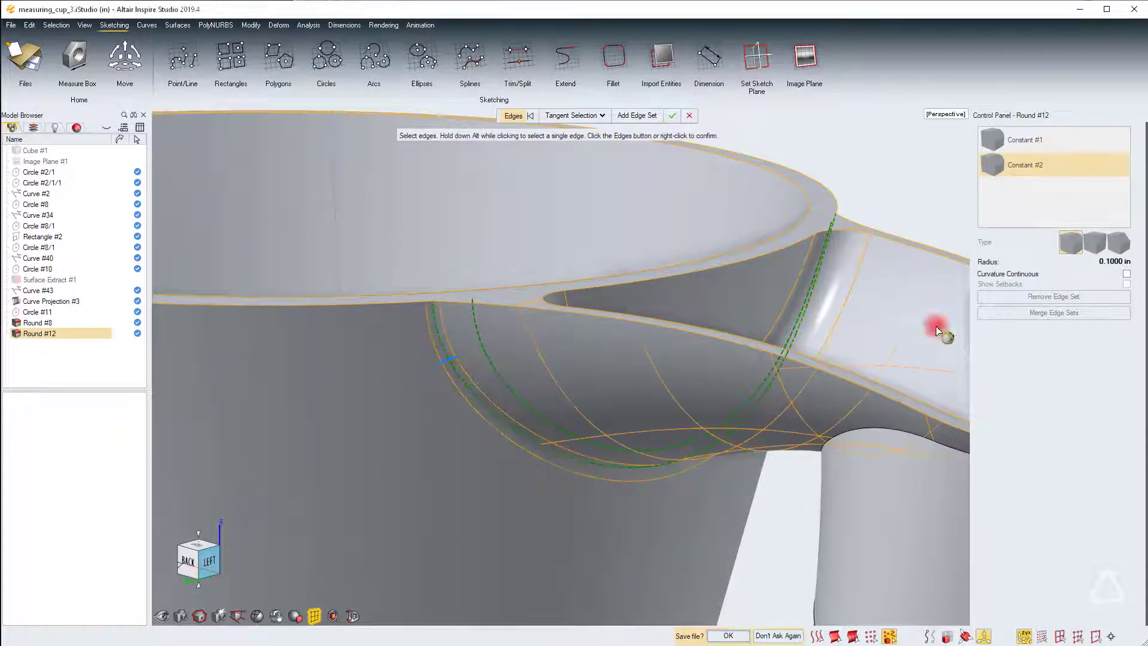
pyautogui.write('.2')
pyautogui.press('Return')
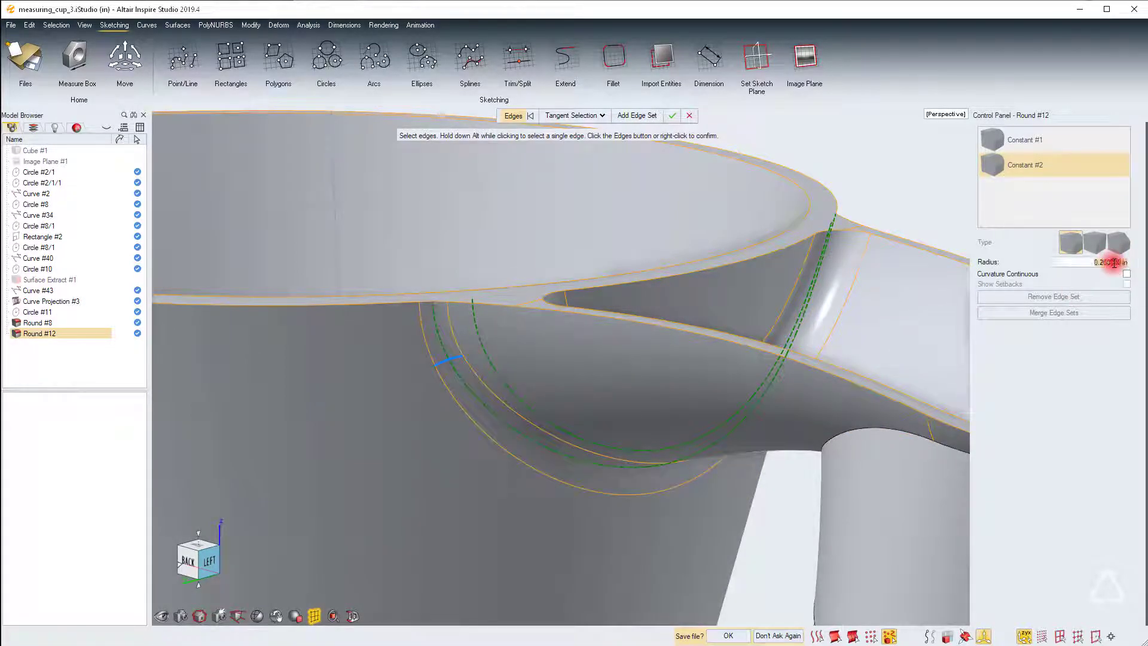
pyautogui.press('Return')
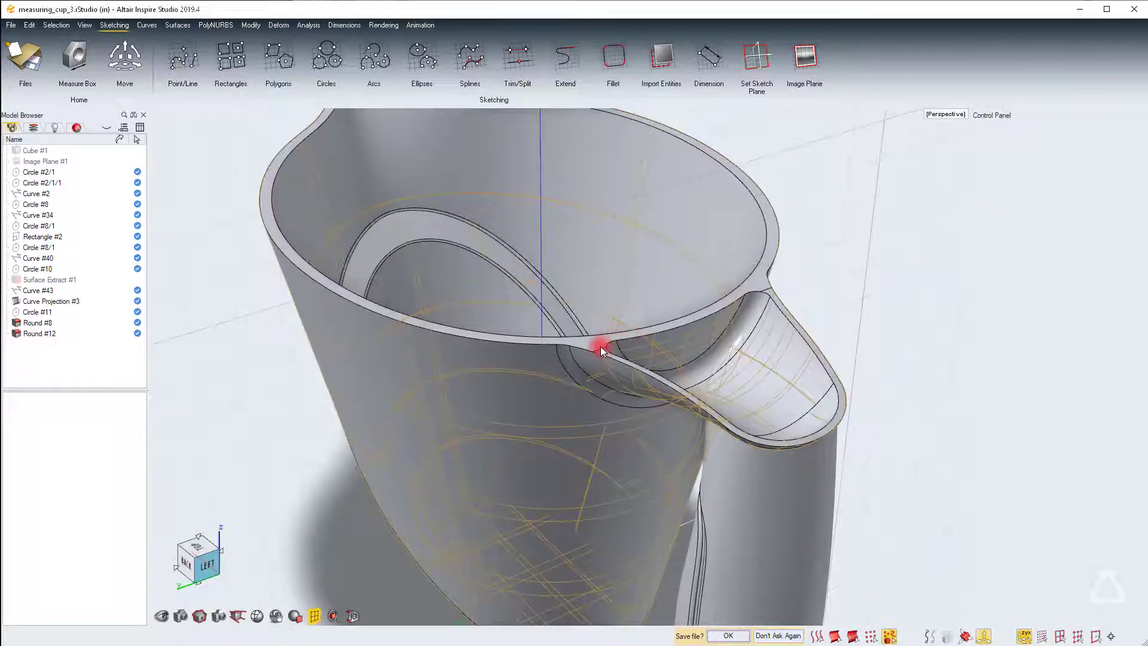
# Step: Start a constant Round on the outer edge of the cup's top rim with a 0.04 in radius
pyautogui.moveTo(482, 276); pyautogui.dragTo(559, 369, button='middle')
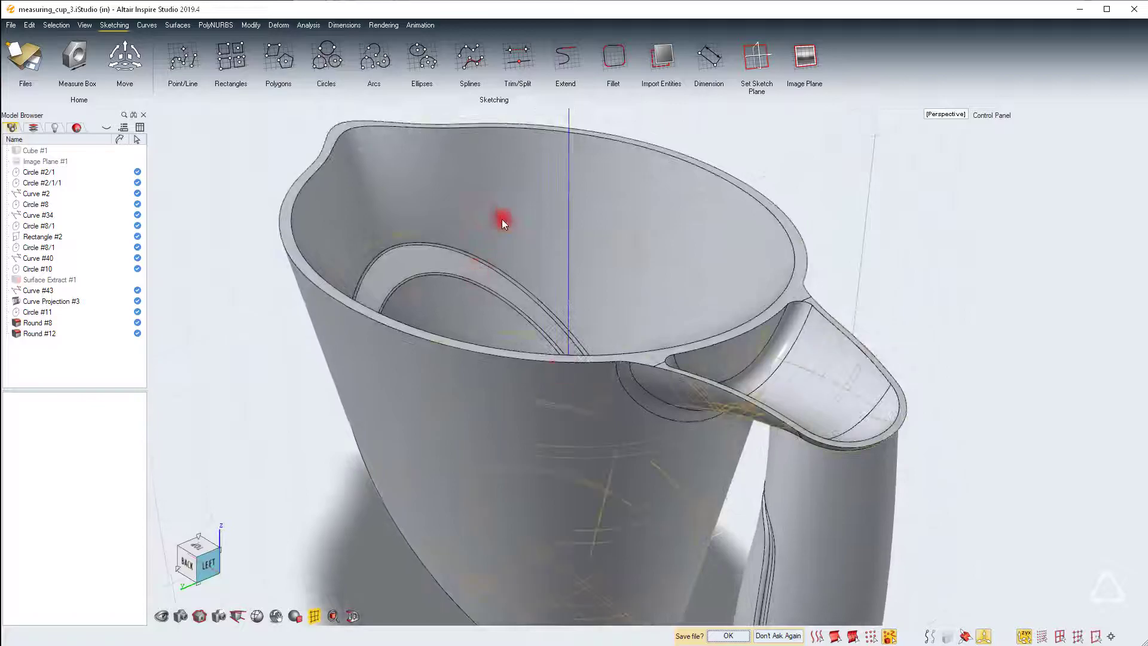
pyautogui.press('space')
pyautogui.click(465, 219)
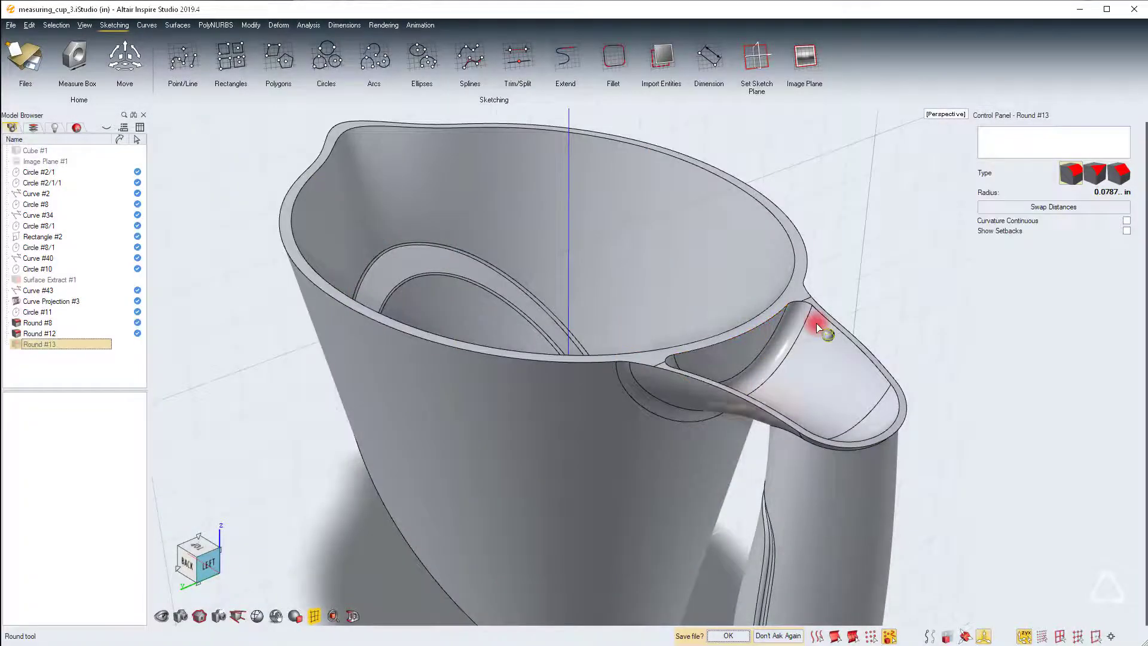
pyautogui.click(813, 278)
pyautogui.click(1105, 261)
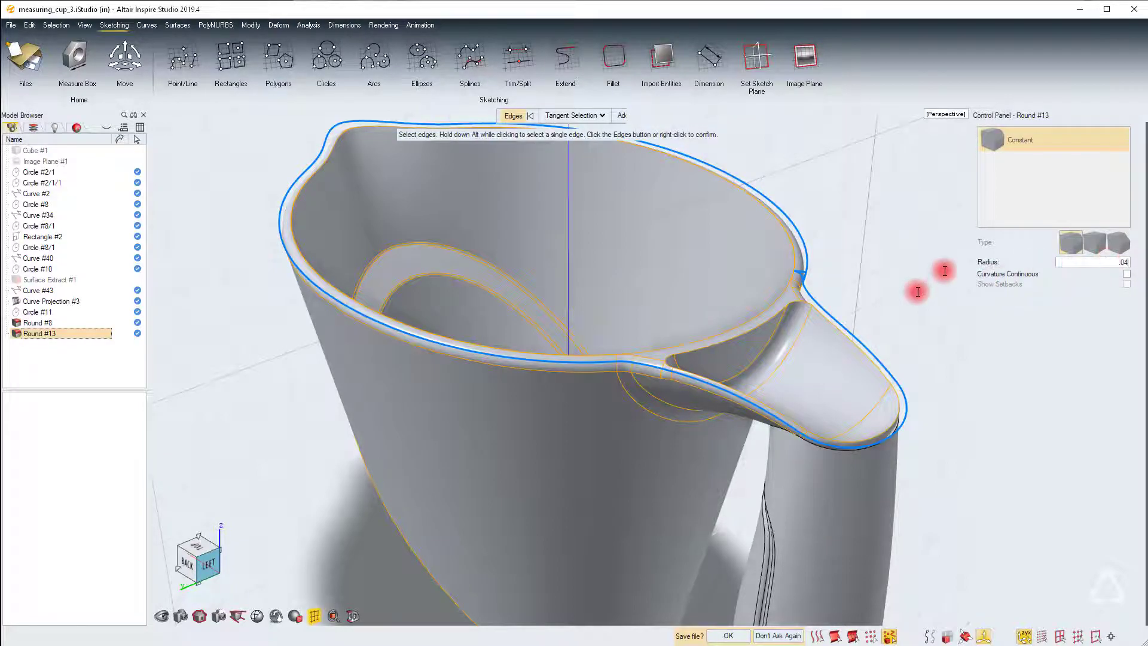
pyautogui.press('Return')
# Step: Include the rim's inner edge and the edges around the handle-top recess in the 0.04 in Round, and apply it
pyautogui.click(301, 200)
pyautogui.scroll(3, 835, 354)
pyautogui.moveTo(836, 353); pyautogui.dragTo(612, 263, button='middle')
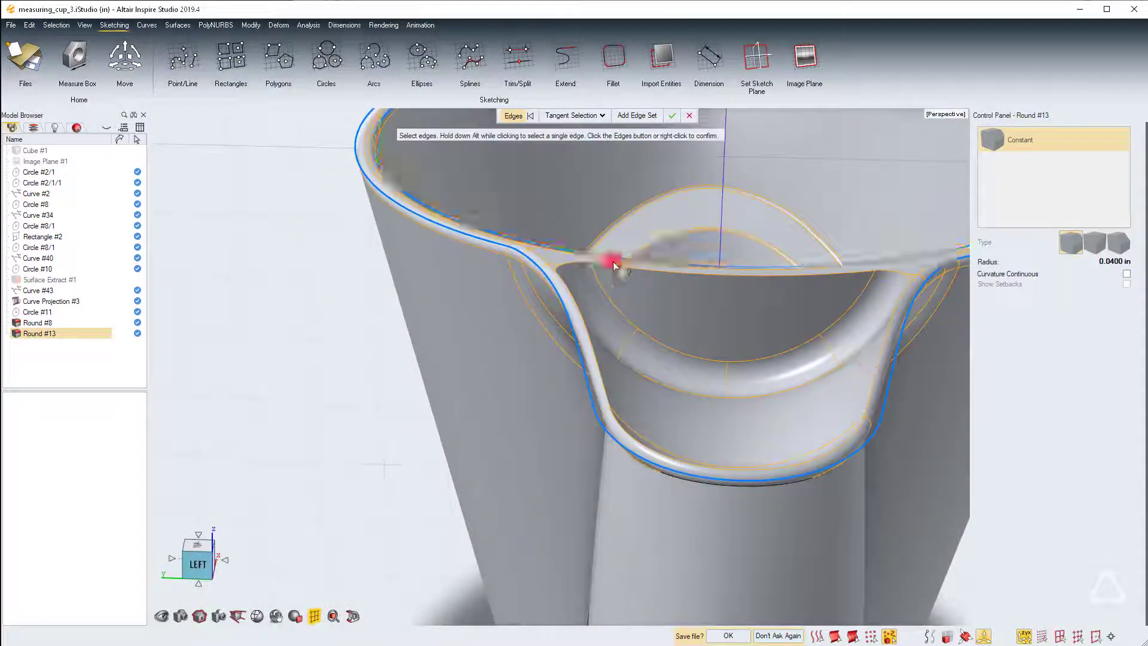
pyautogui.click(569, 264)
pyautogui.scroll(3, 571, 297)
pyautogui.click(576, 294)
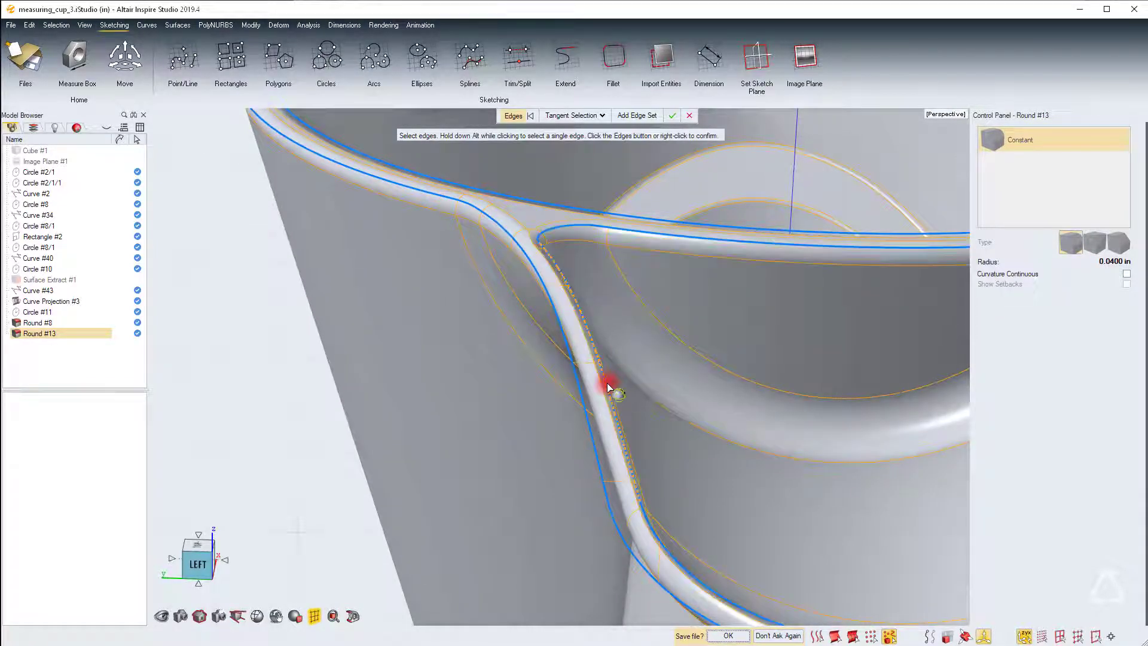
pyautogui.scroll(-3, 610, 382)
pyautogui.moveTo(610, 381); pyautogui.dragTo(560, 368, button='middle')
pyautogui.rightClick(523, 197)
pyautogui.rightClick(521, 195)
pyautogui.moveTo(508, 275); pyautogui.dragTo(941, 363, button='middle')
pyautogui.click(465, 250)
# Step: Reopen the handle's groove Round and add a second edge set for the handle's bottom edge with a radius of about 0.18 in
pyautogui.scroll(-4, 541, 363)
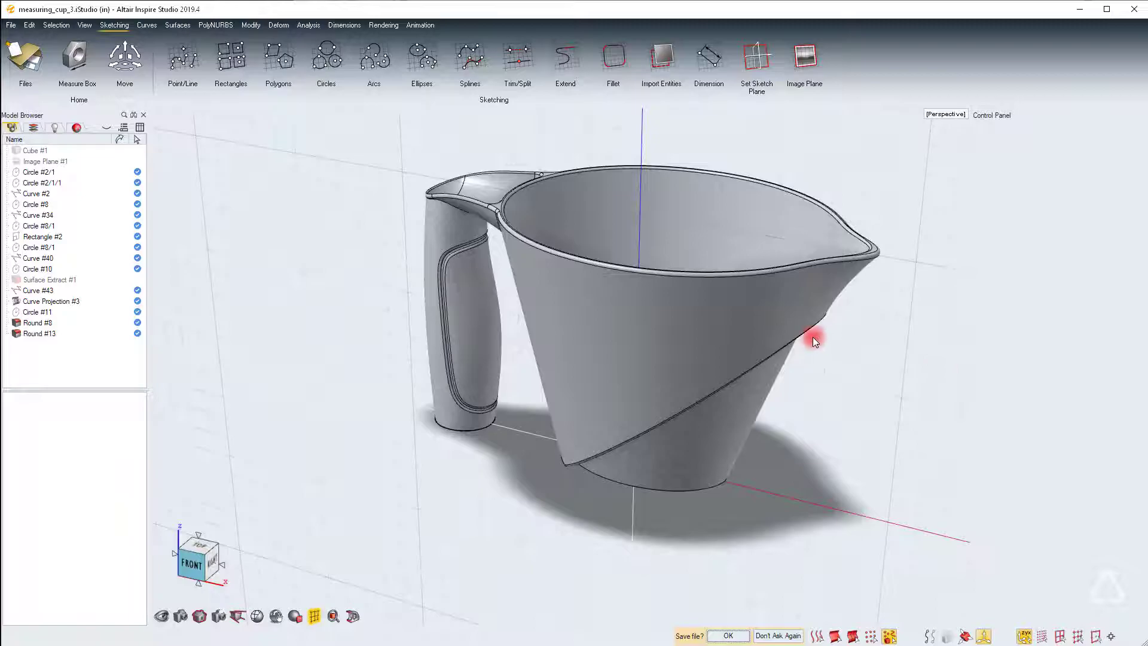
pyautogui.click(423, 215)
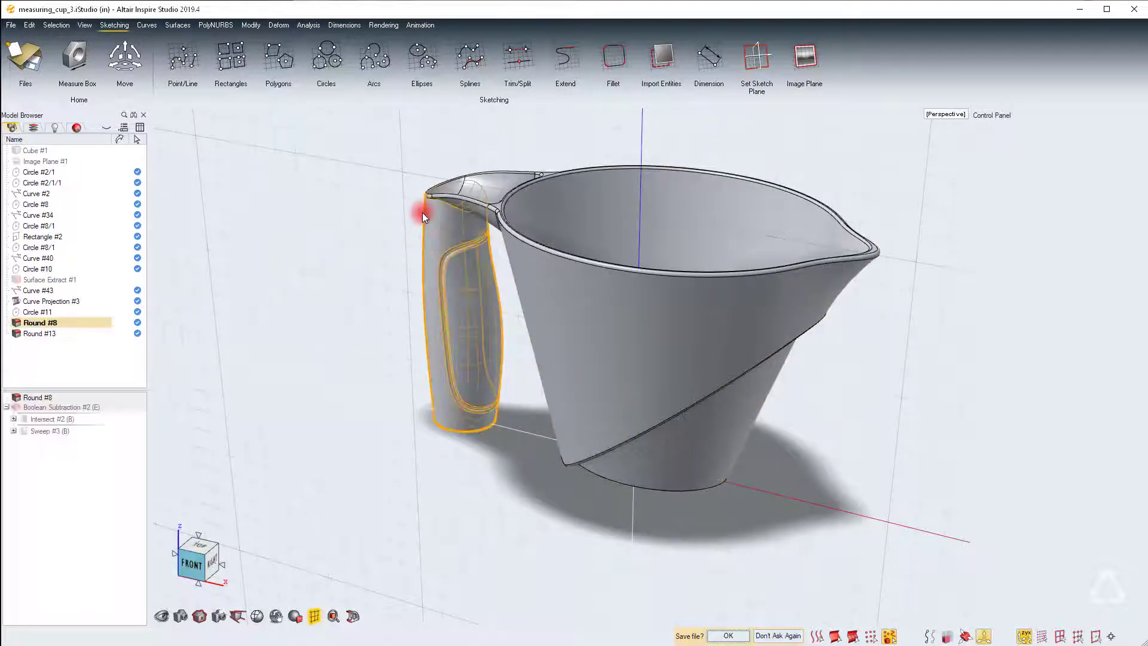
pyautogui.scroll(5, 422, 214)
pyautogui.moveTo(461, 146); pyautogui.dragTo(479, 353, button='right')
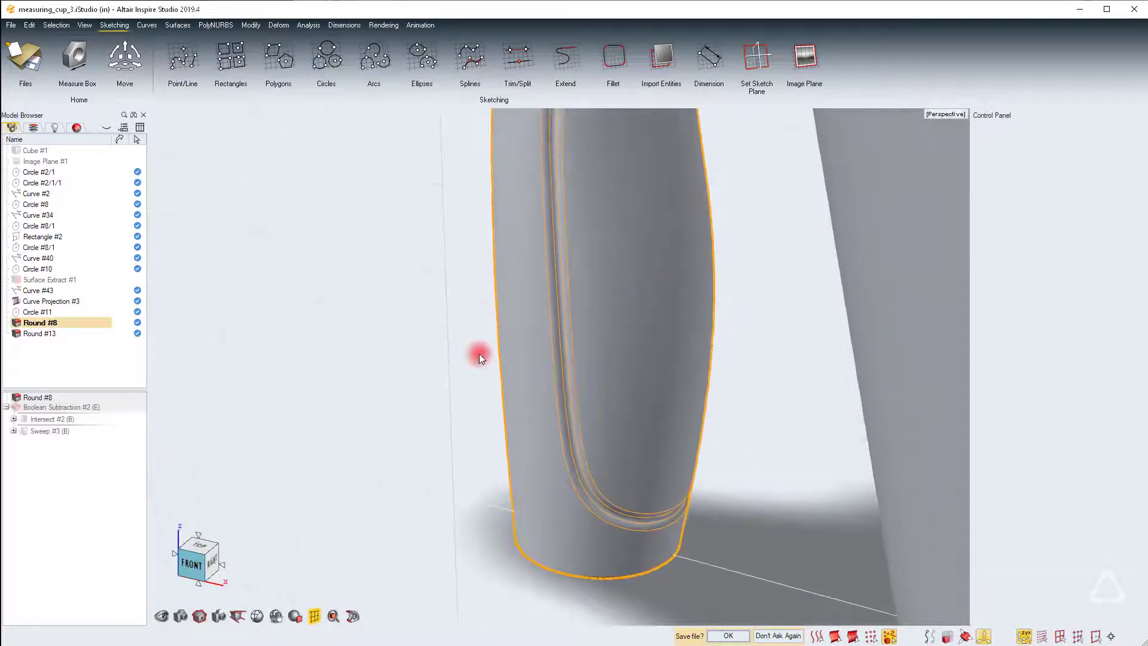
pyautogui.doubleClick(529, 291)
pyautogui.click(585, 116)
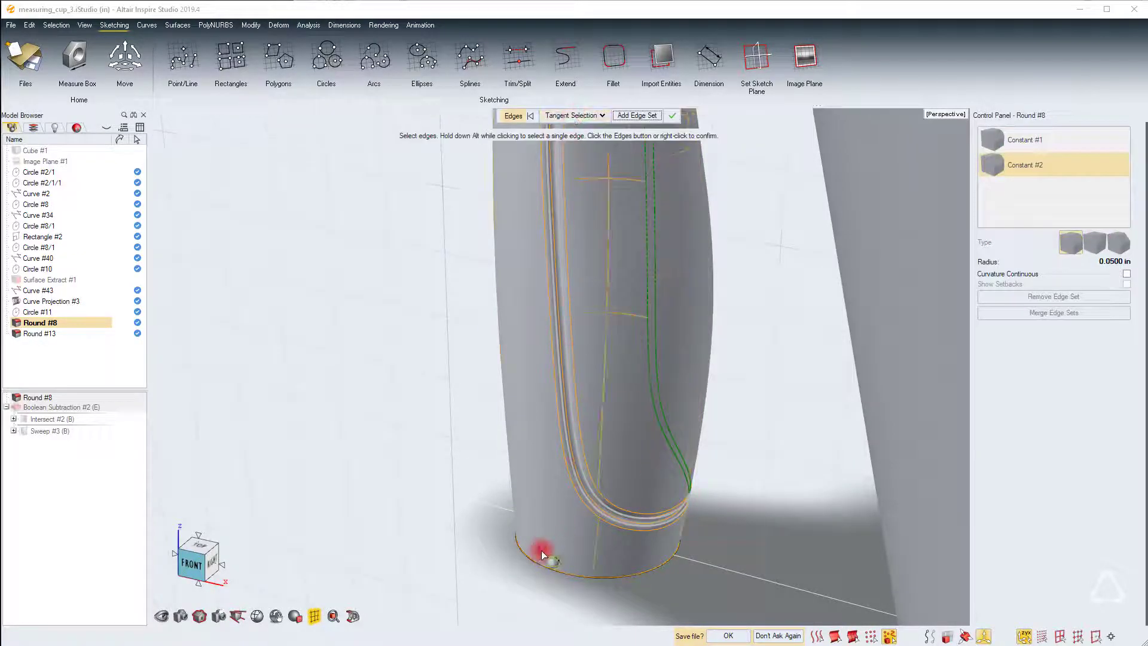
pyautogui.click(534, 563)
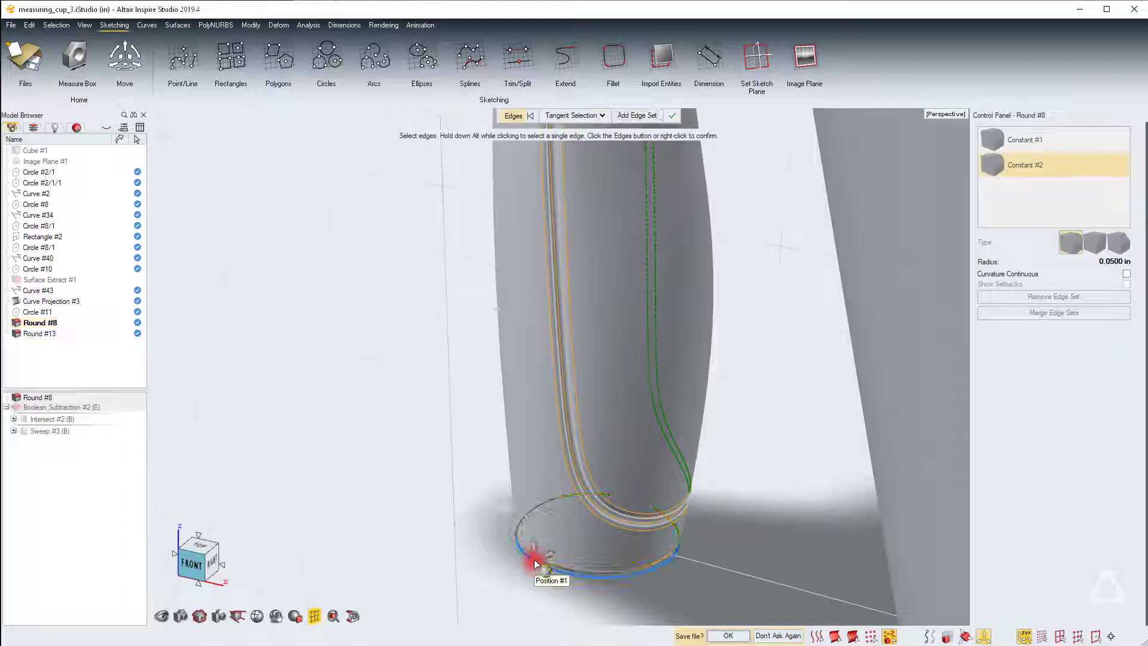
pyautogui.rightClick(532, 539)
# Step: Add a third edge set for the handle's upper edge beneath the top piece with a radius of about 0.04 in, and apply the Round
pyautogui.moveTo(533, 539); pyautogui.dragTo(589, 166, button='right')
pyautogui.click(631, 114)
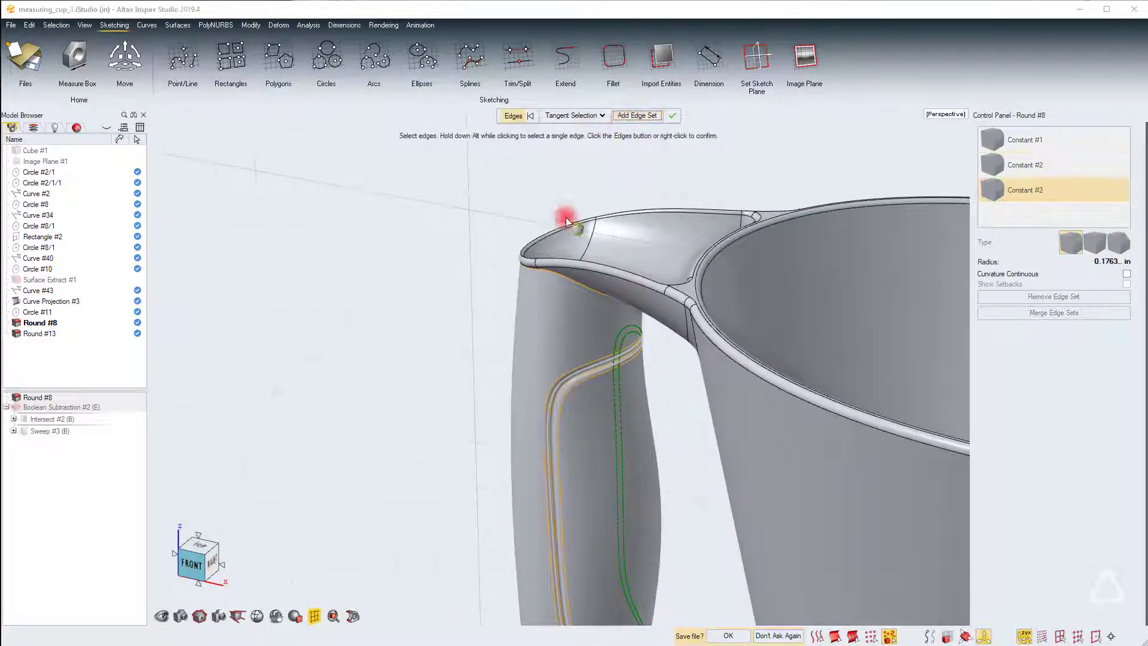
pyautogui.click(545, 270)
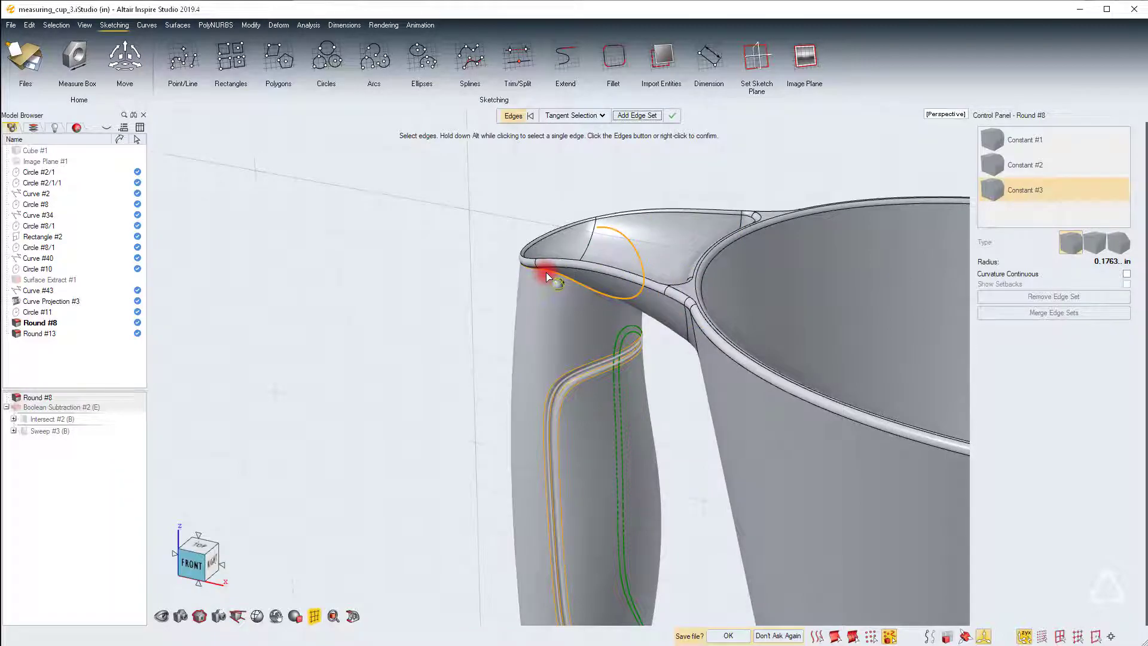
pyautogui.rightClick(546, 272)
pyautogui.moveTo(544, 291); pyautogui.dragTo(544, 289)
pyautogui.click(628, 289)
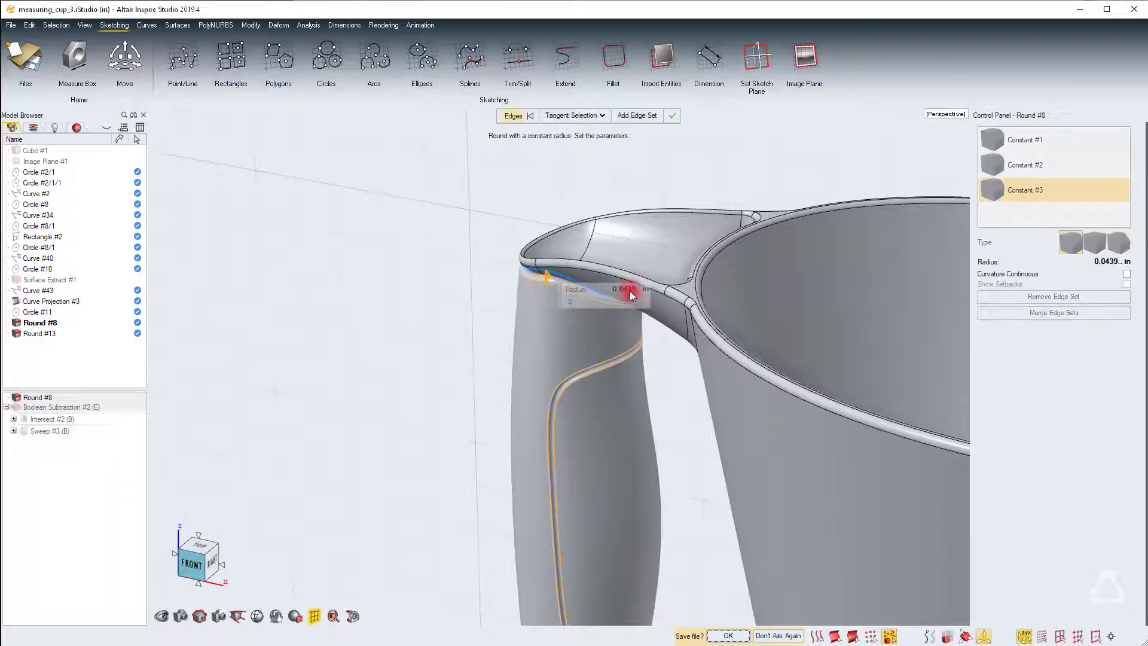
pyautogui.press('Return')
pyautogui.click(672, 117)
pyautogui.click(469, 218)
# Step: Hide the construction curves and inspect the finished measuring cup from several angles
pyautogui.scroll(-4, 469, 217)
pyautogui.moveTo(618, 253); pyautogui.dragTo(558, 295, button='right')
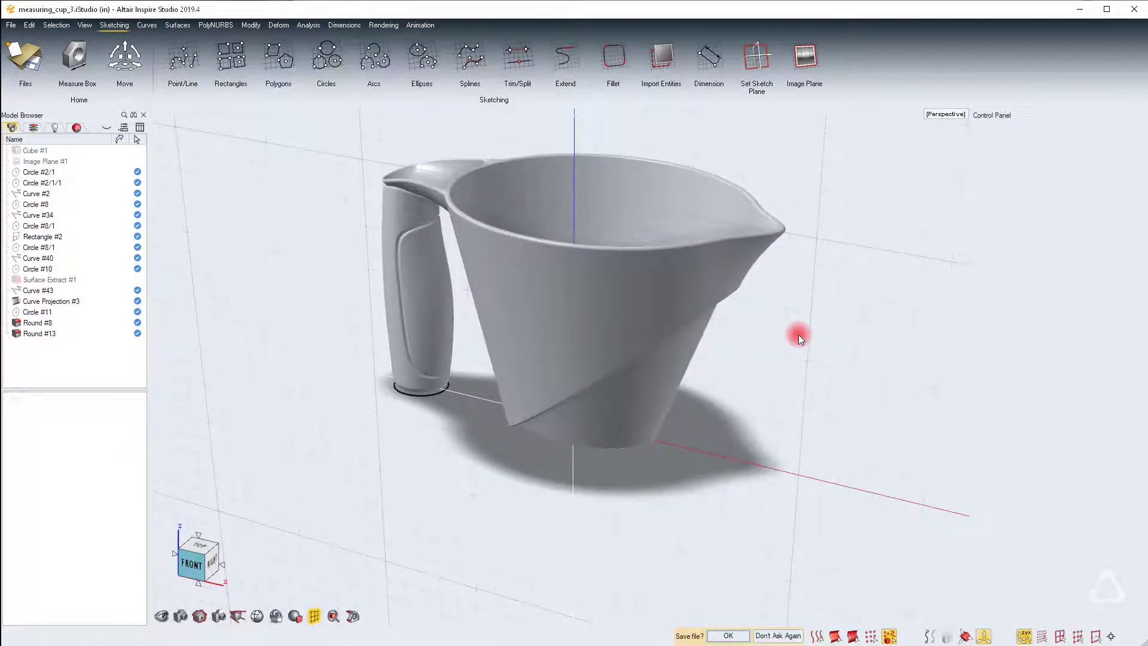
pyautogui.press('c')
pyautogui.moveTo(561, 365); pyautogui.dragTo(561, 367, button='middle')
pyautogui.moveTo(562, 366); pyautogui.dragTo(844, 368, button='right')
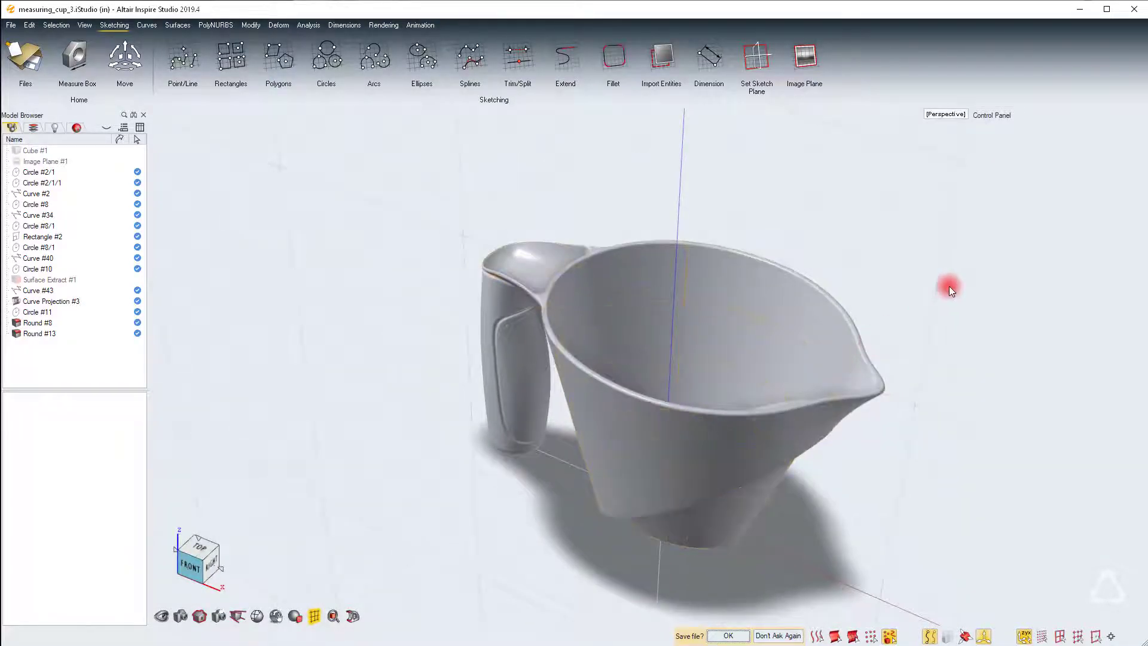
pyautogui.moveTo(884, 246); pyautogui.dragTo(554, 367, button='right')
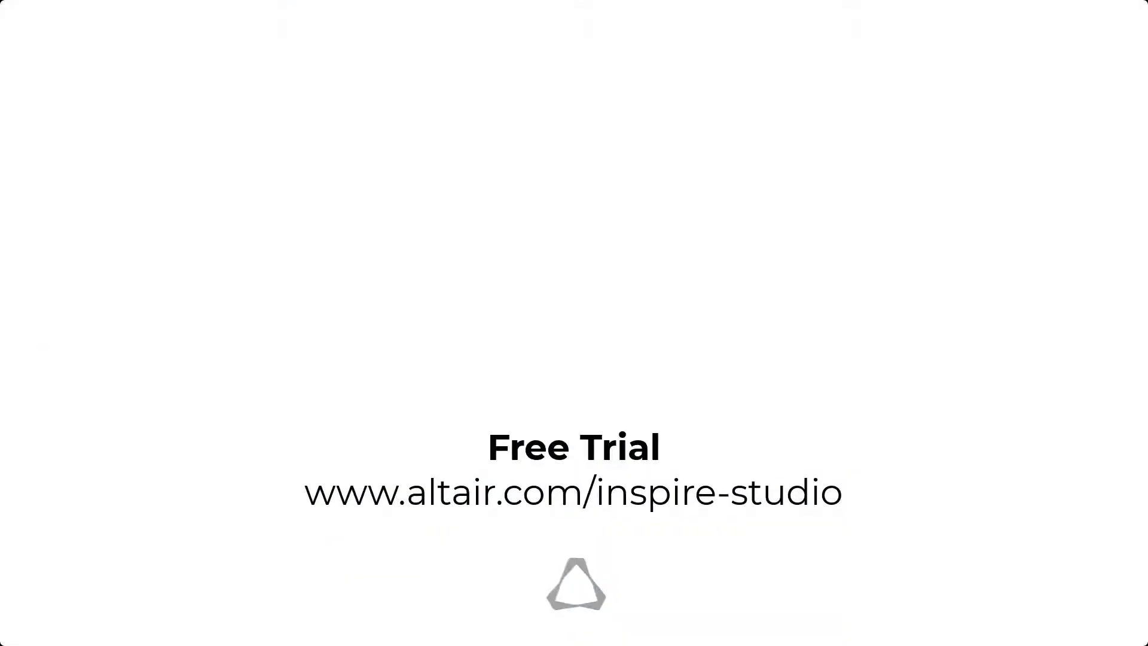